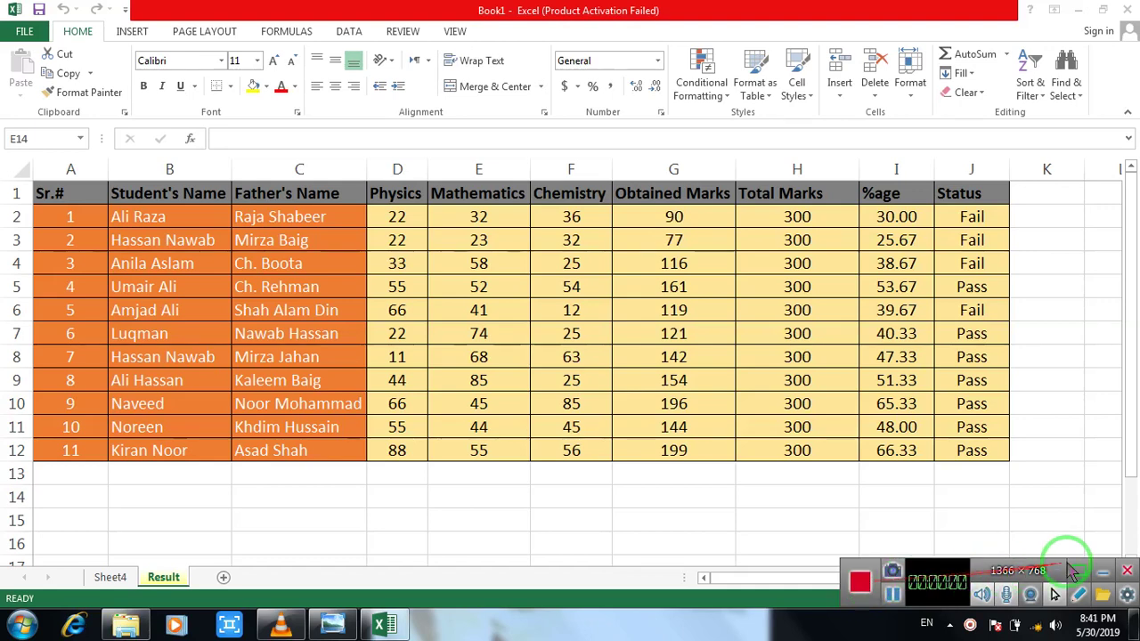
Step: Minimize the channel banner in Windows Photo Viewer to return to the student results sheet
{"action": "left_click", "coordinate": [1102, 571]}
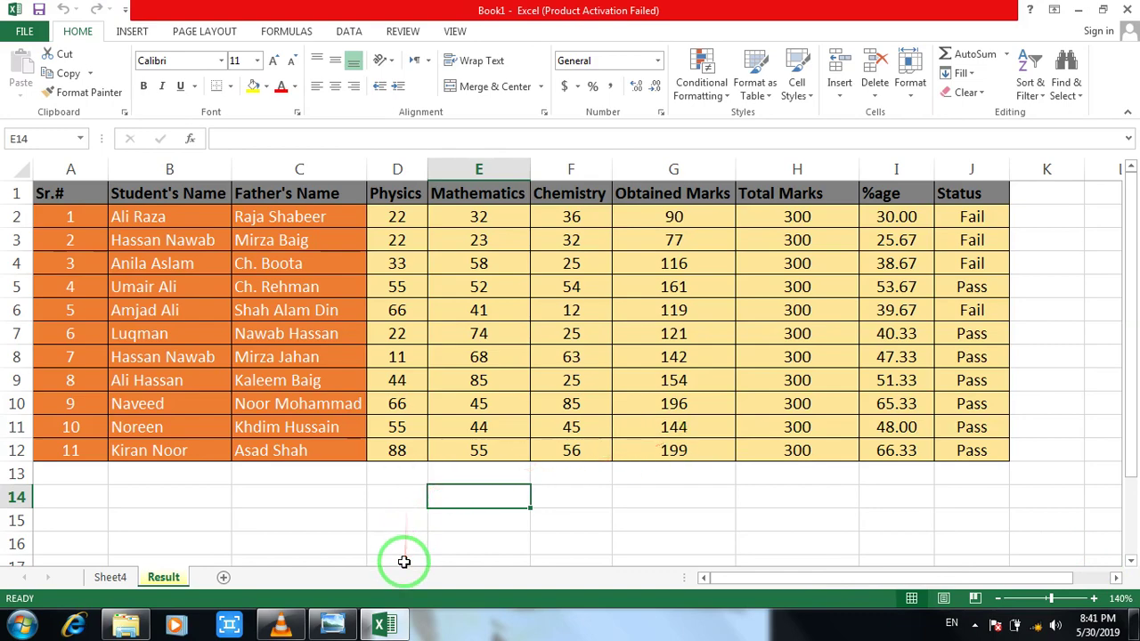
{"action": "left_click", "coordinate": [331, 623]}
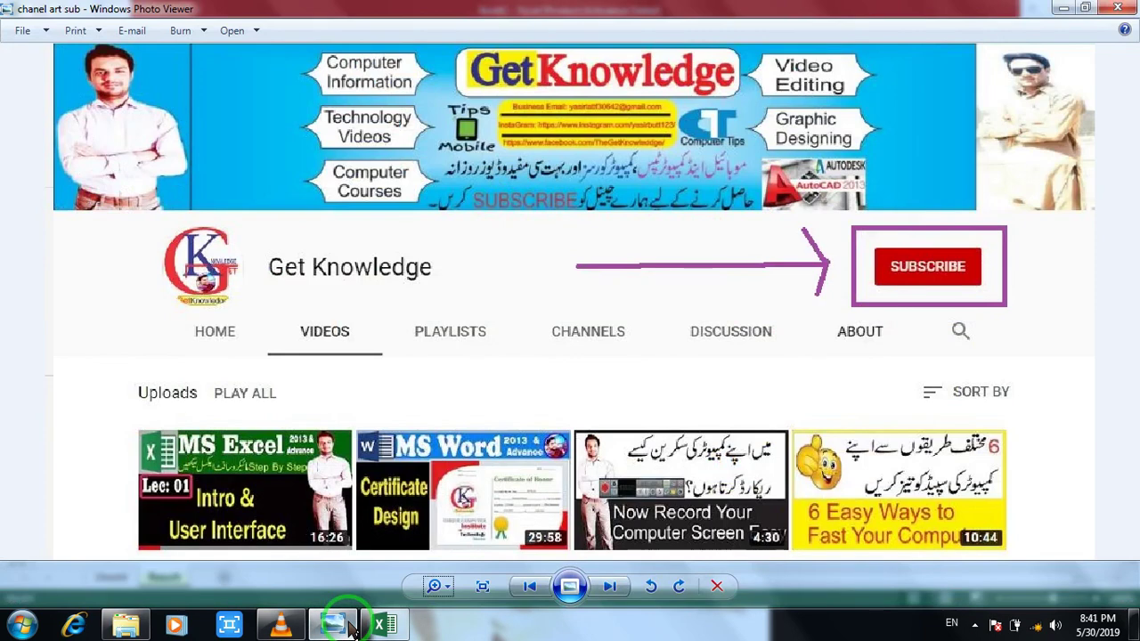
{"action": "left_click", "coordinate": [350, 627]}
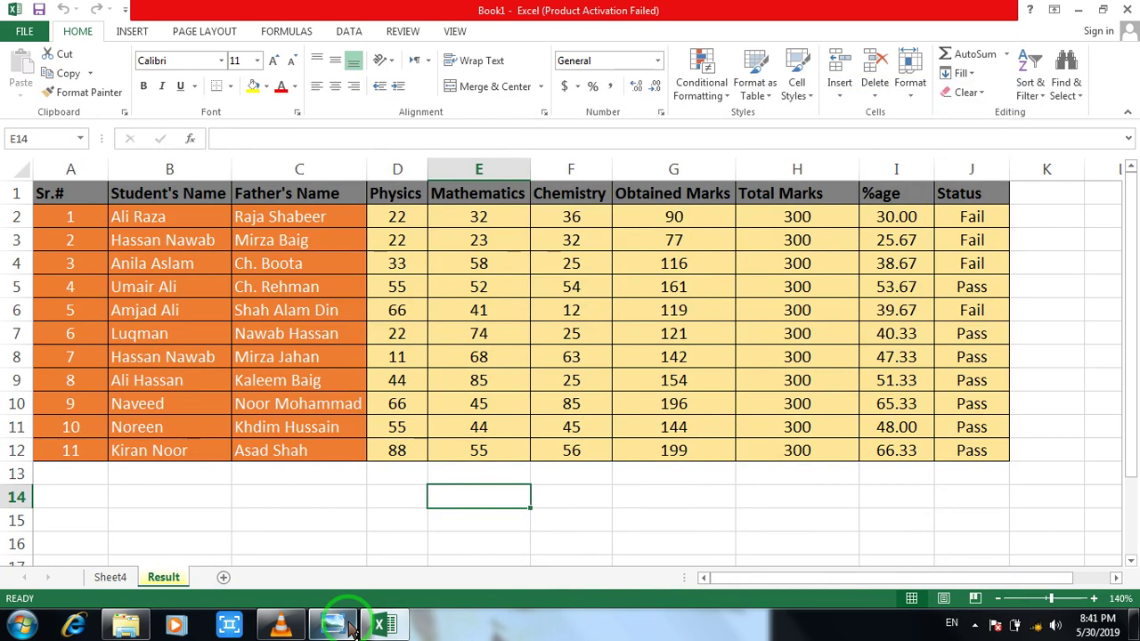
{"action": "left_click", "coordinate": [89, 45]}
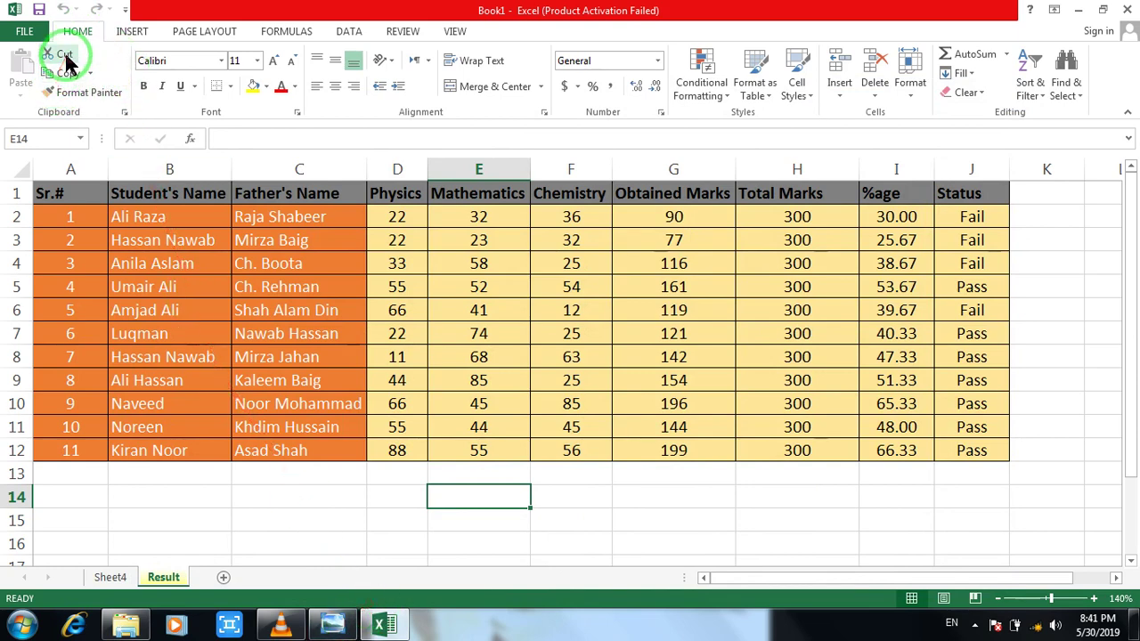
{"action": "left_click_drag", "start_coordinate": [57, 89], "coordinate": [282, 89]}
{"action": "left_click_drag", "start_coordinate": [868, 96], "coordinate": [898, 98]}
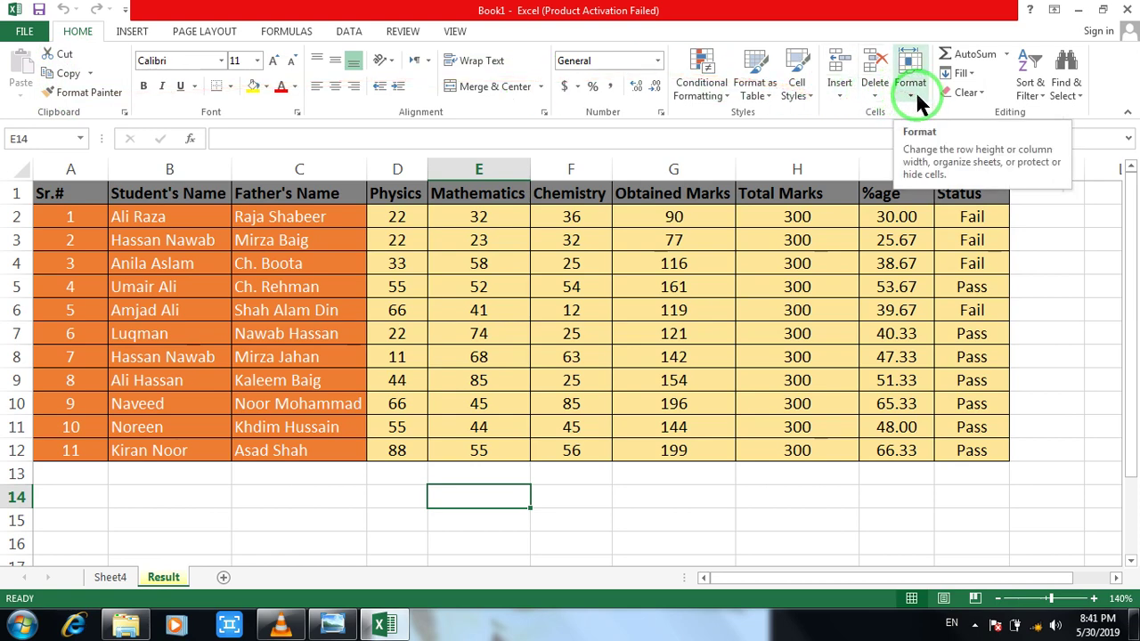
{"action": "left_click_drag", "start_coordinate": [997, 112], "coordinate": [1021, 117]}
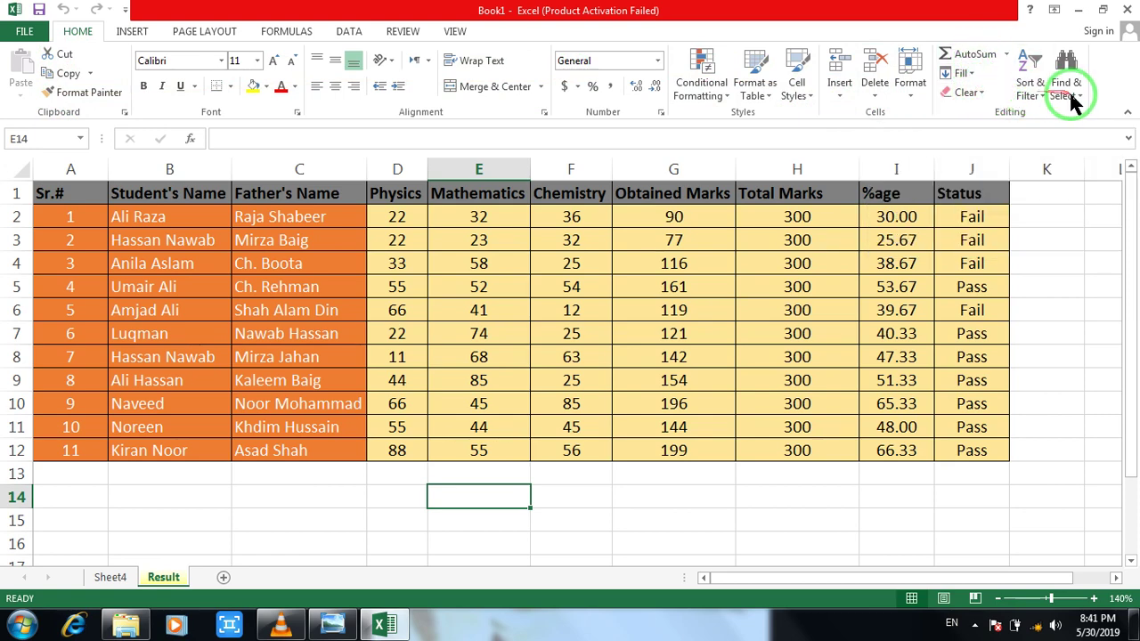
{"action": "left_click", "coordinate": [1037, 98]}
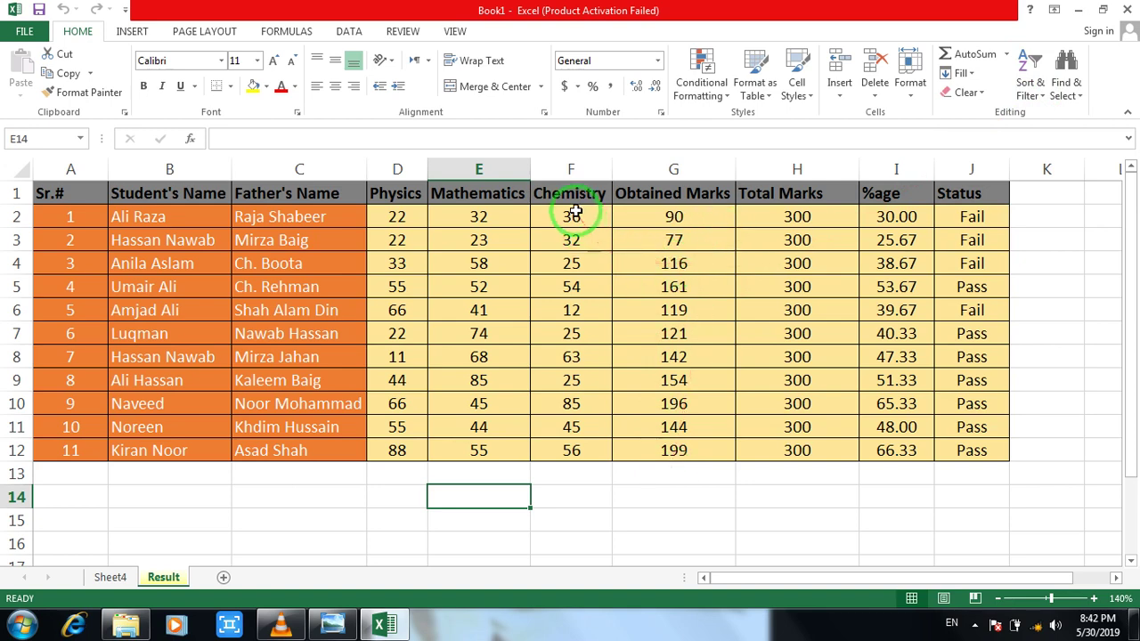
{"action": "left_click", "coordinate": [583, 475]}
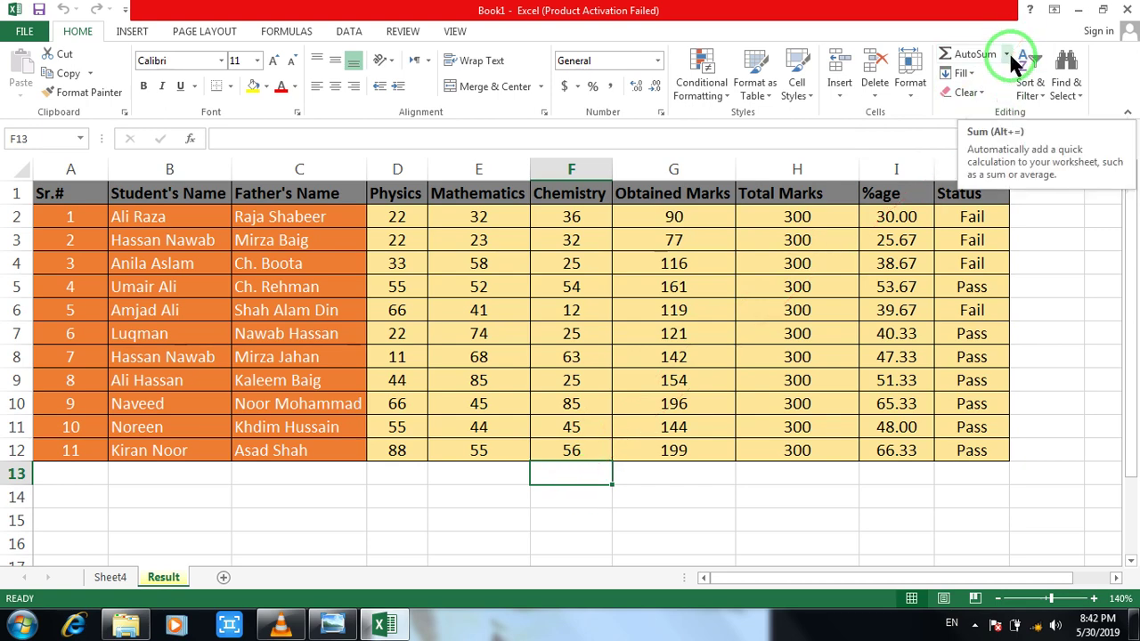
Step: Total the Chemistry marks in F13 with =SUM(F2:F12), giving 458
{"action": "left_click", "coordinate": [1009, 55]}
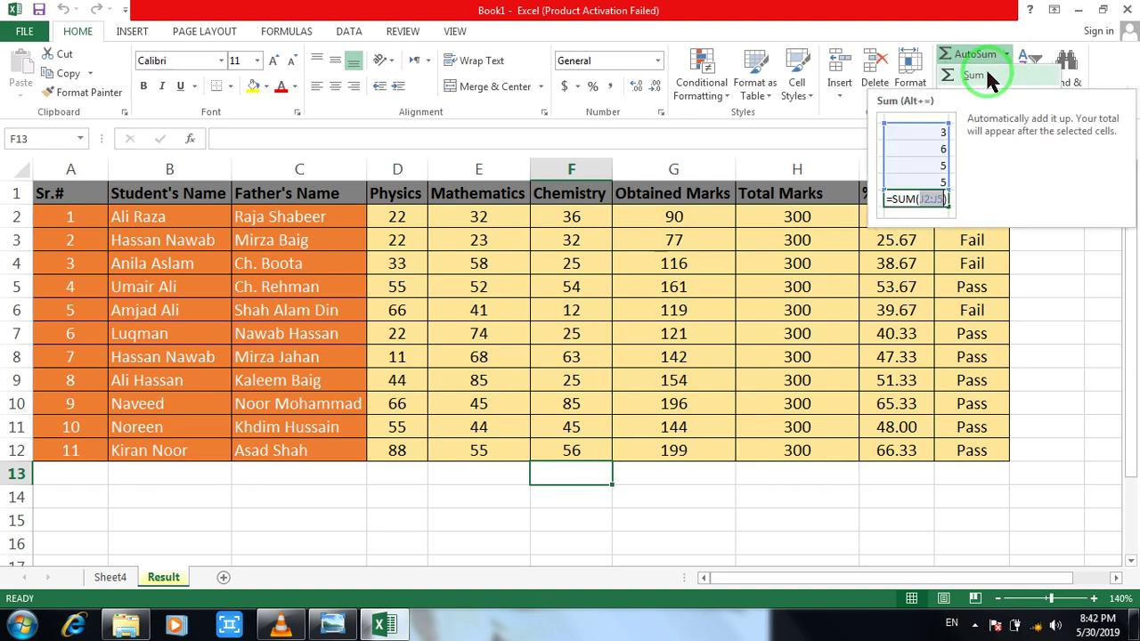
{"action": "left_click", "coordinate": [988, 77]}
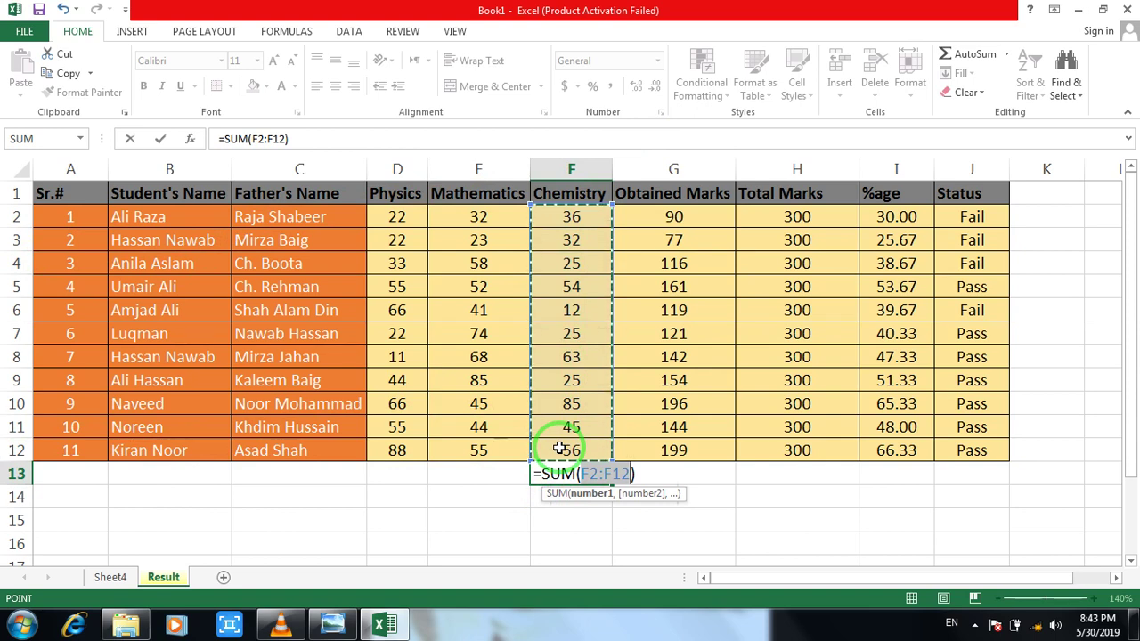
{"action": "key", "text": "Return"}
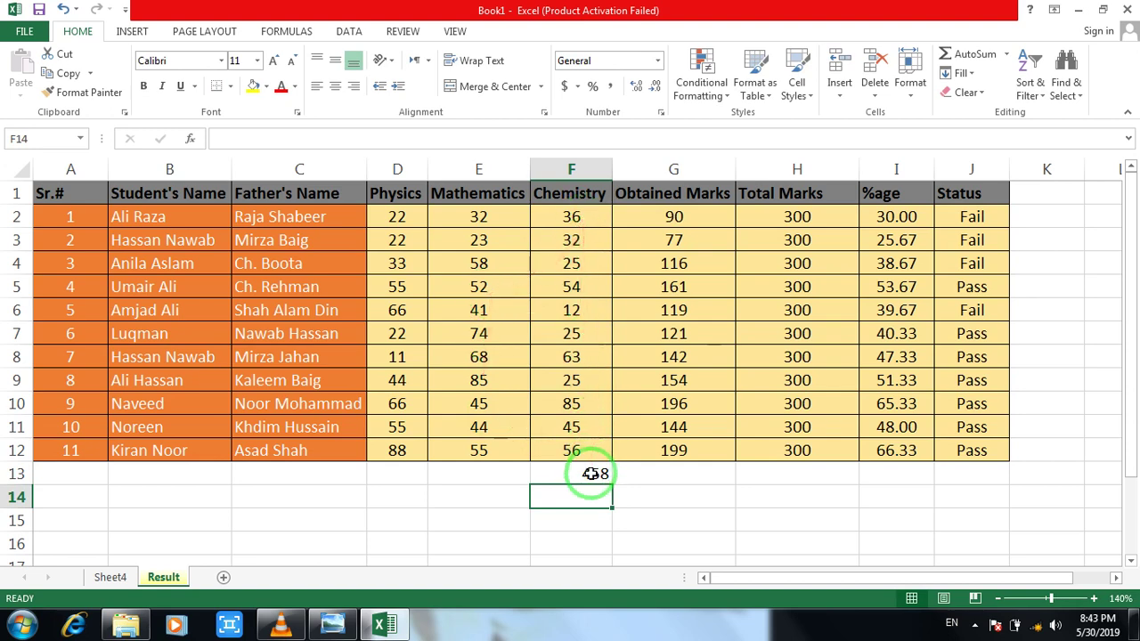
{"action": "left_click", "coordinate": [591, 474]}
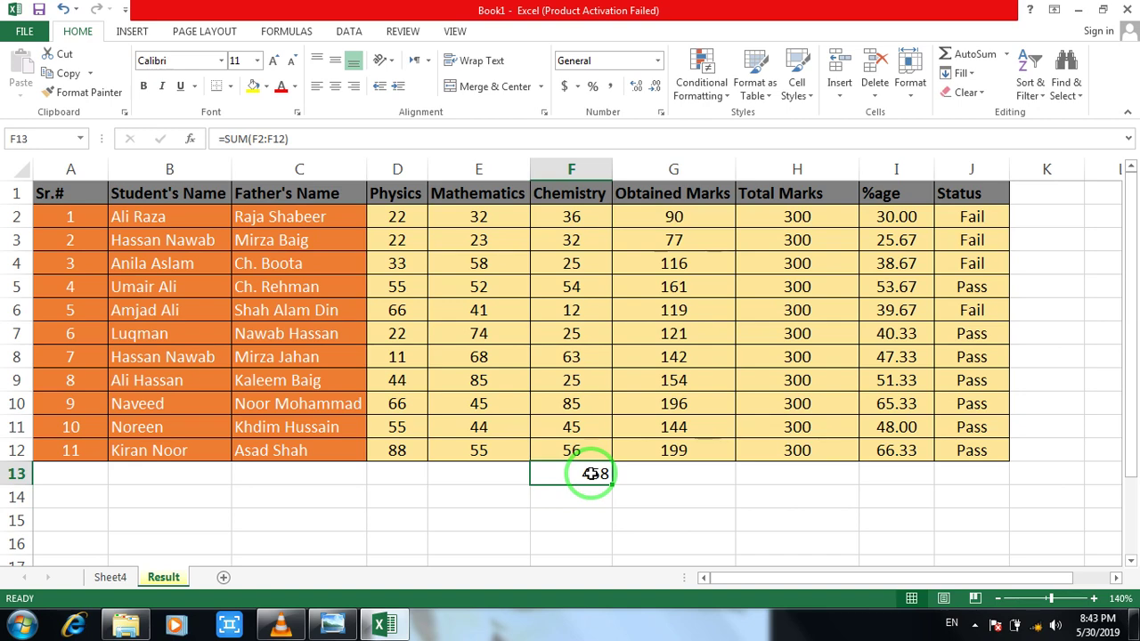
Step: Put =AVERAGE(F2:F13) in F14 to show the Chemistry average of 76.33333
{"action": "left_click", "coordinate": [1006, 56]}
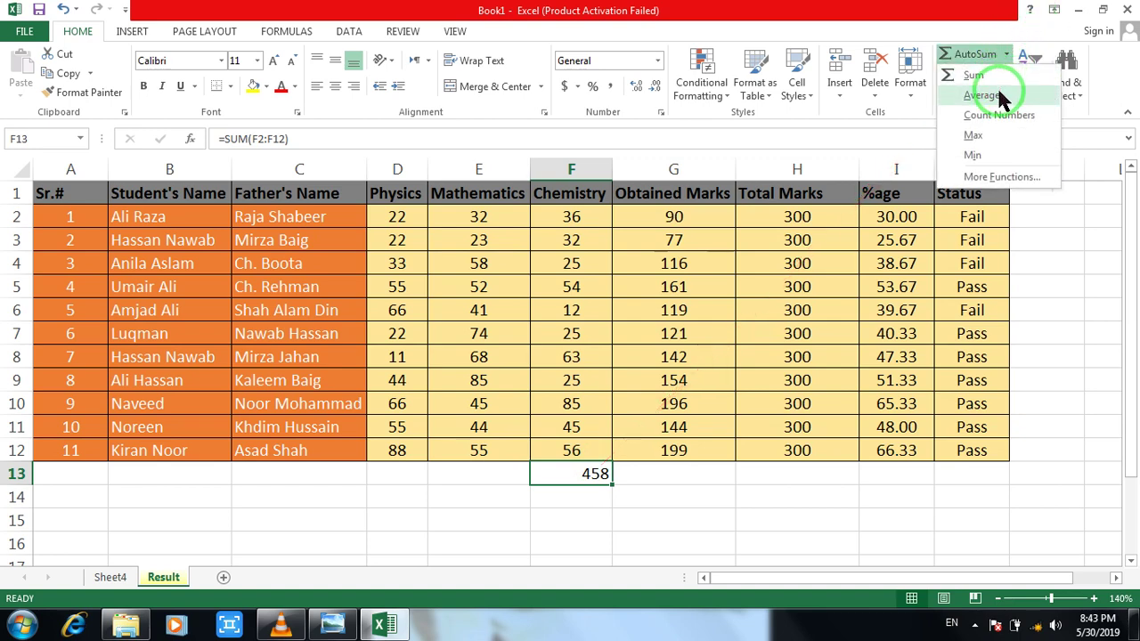
{"action": "left_click", "coordinate": [577, 495]}
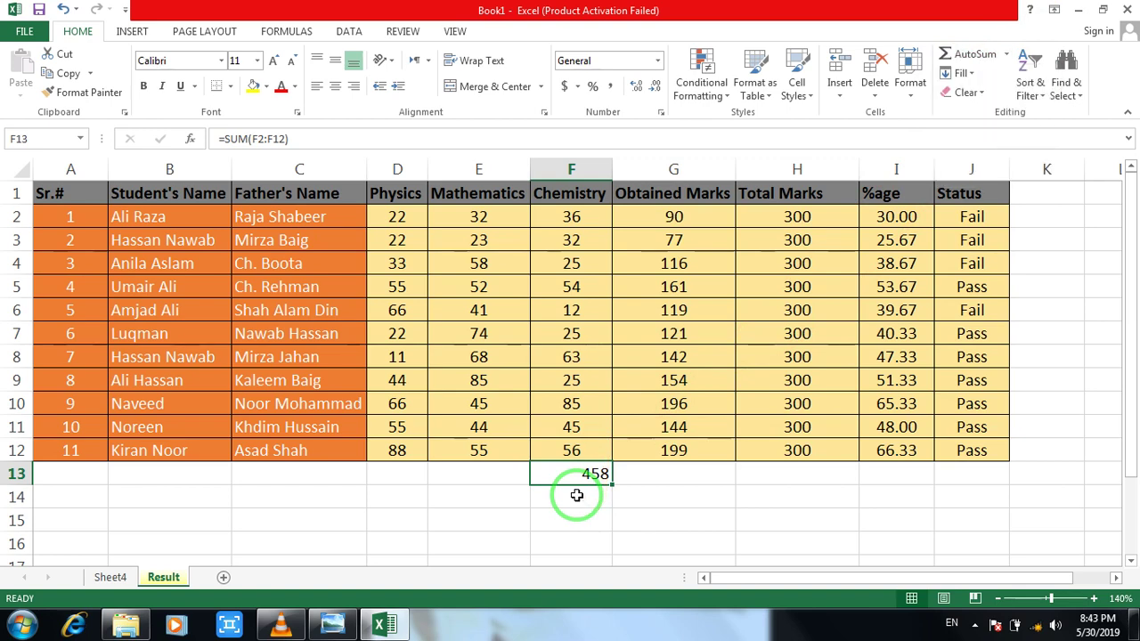
{"action": "left_click", "coordinate": [577, 495]}
{"action": "left_click_drag", "start_coordinate": [567, 494], "coordinate": [504, 489]}
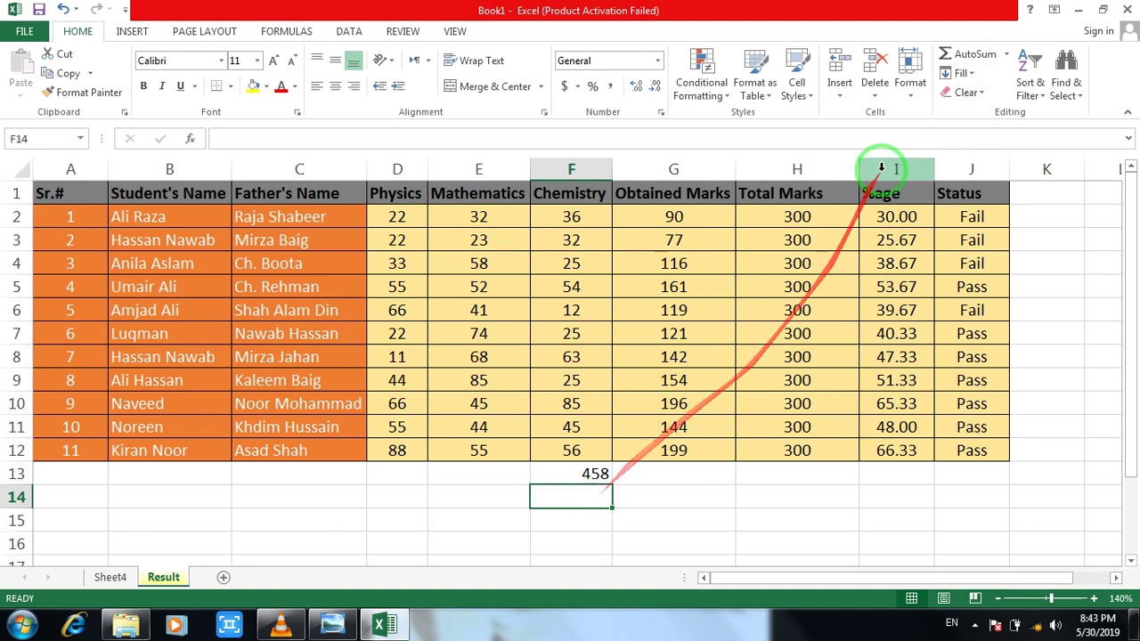
{"action": "left_click", "coordinate": [1007, 56]}
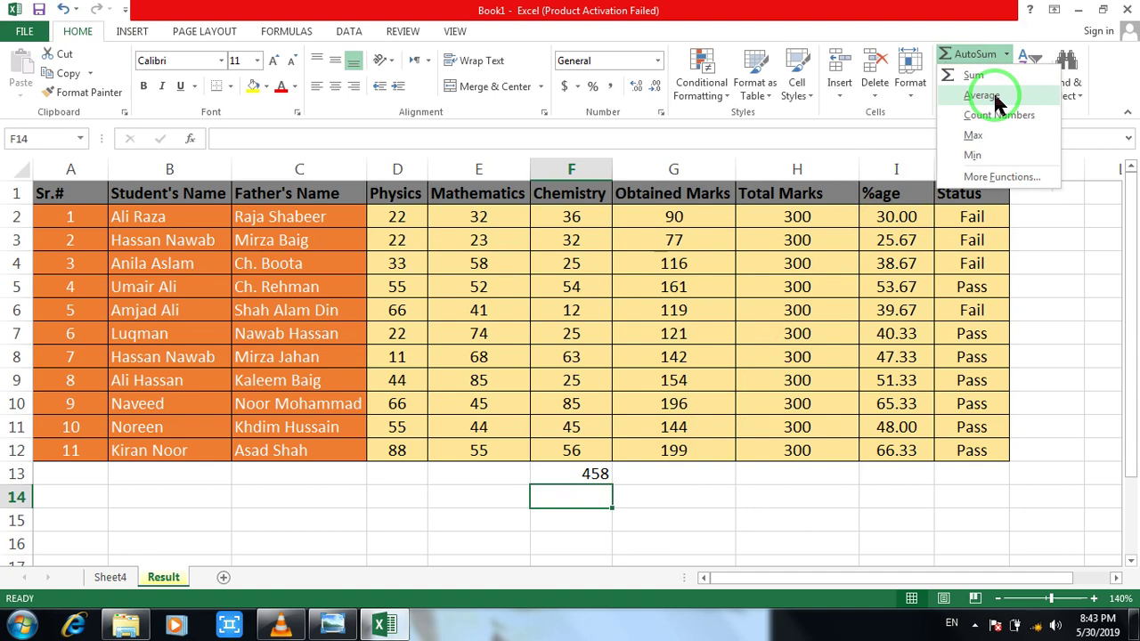
{"action": "left_click", "coordinate": [983, 95]}
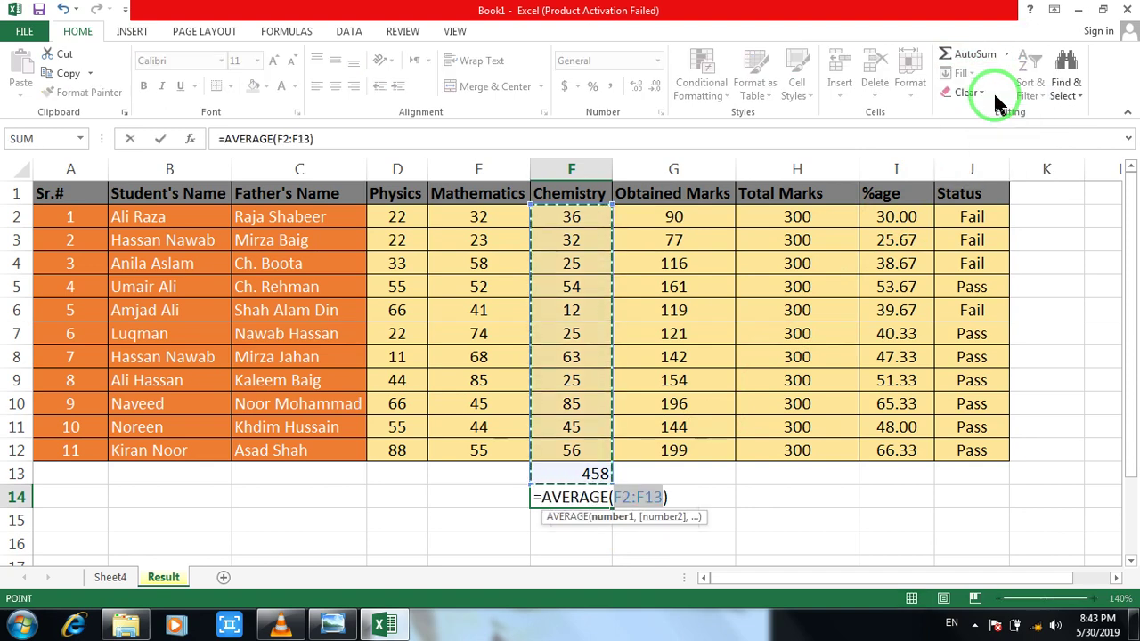
{"action": "key", "text": "Return"}
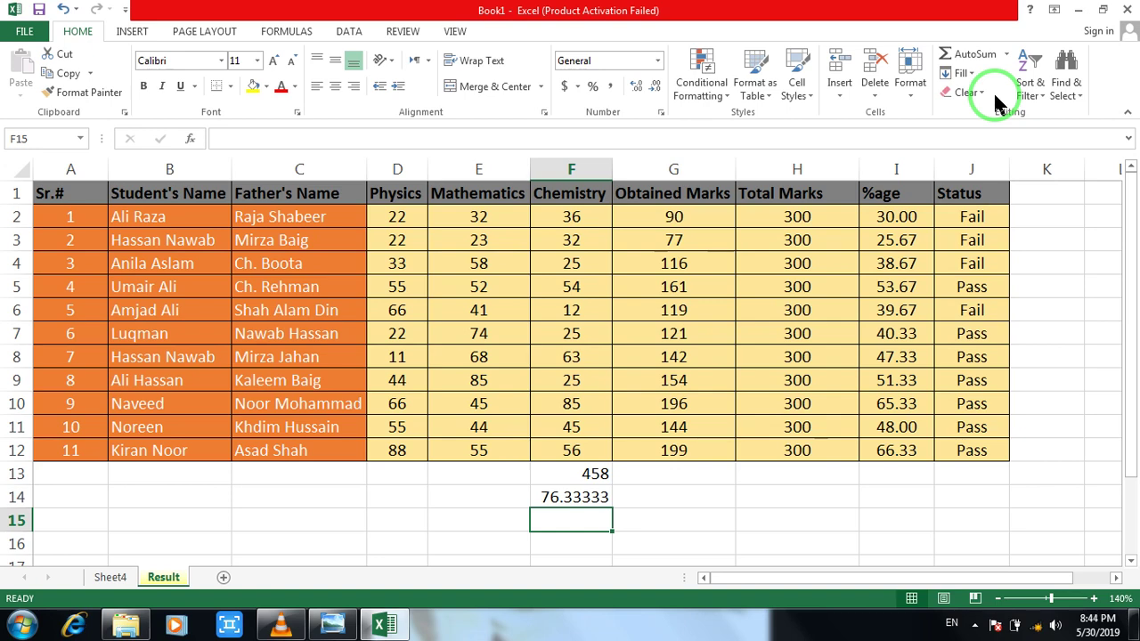
Step: Count the Chemistry entries in F15 with =COUNT(F2:F14), showing 13
{"action": "left_click", "coordinate": [1009, 53]}
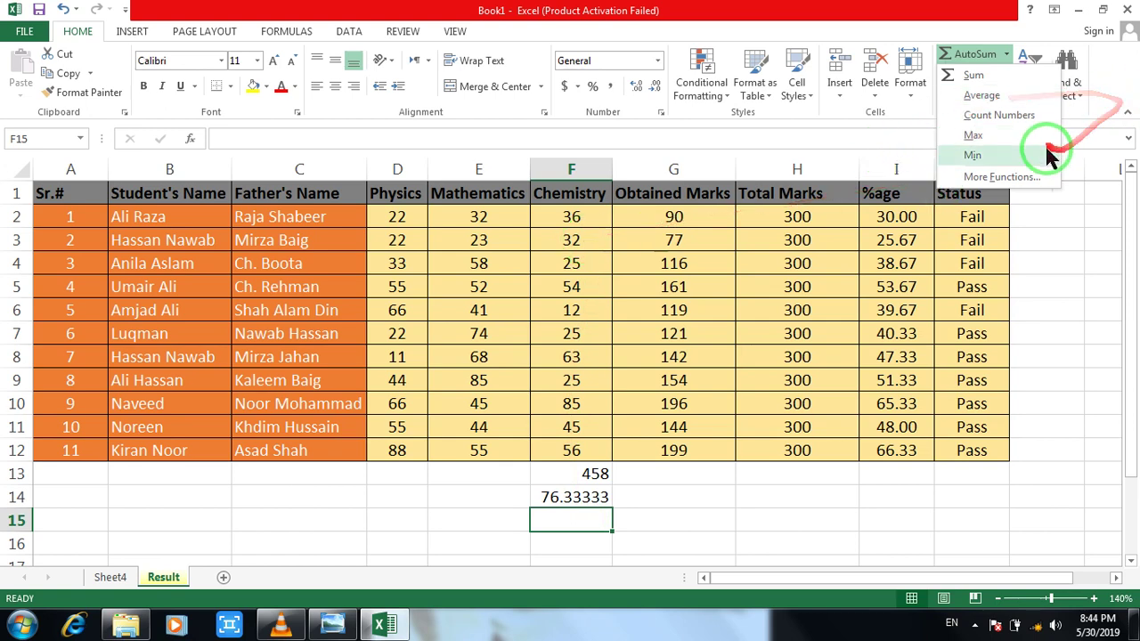
{"action": "left_click", "coordinate": [1019, 113]}
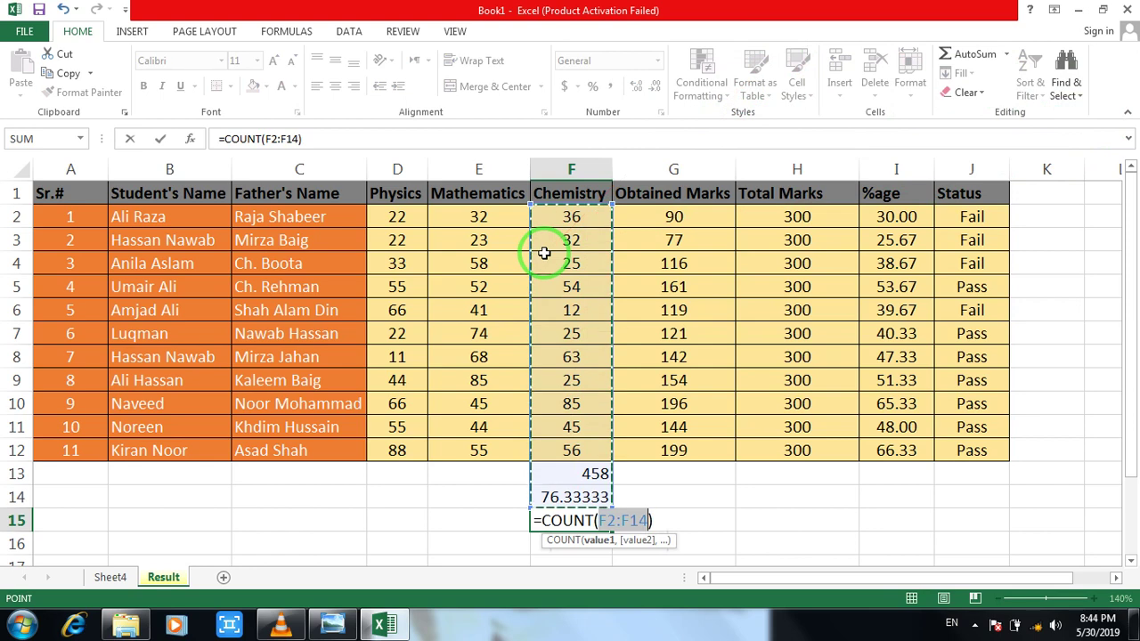
{"action": "key", "text": "Return"}
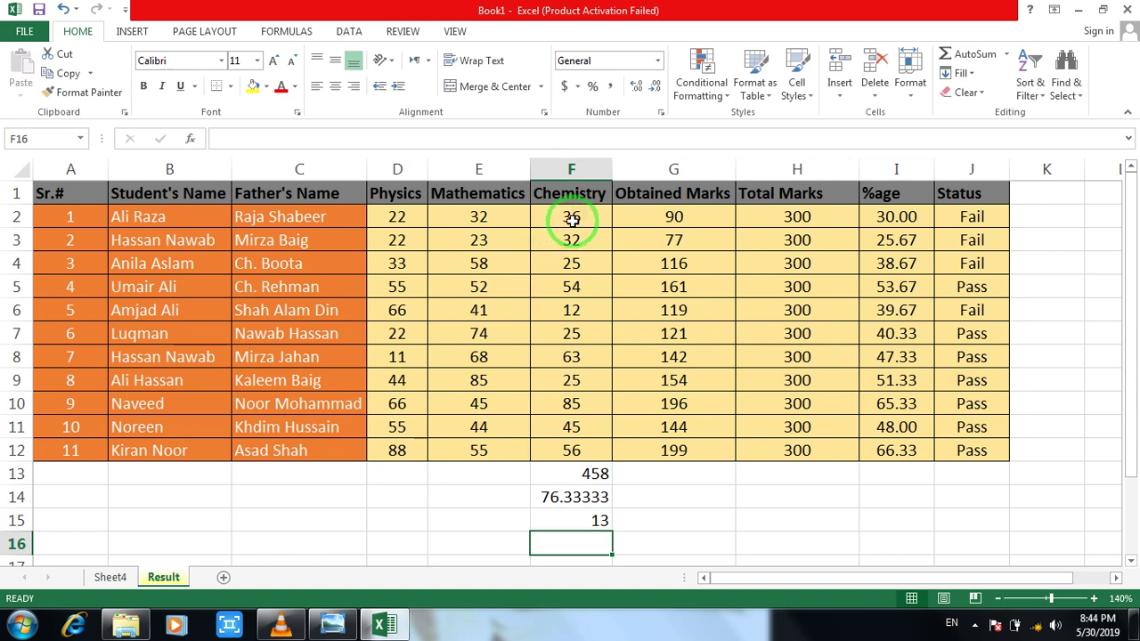
Step: Review the Chemistry marks F2:F12 and the sum and average formulas below them
{"action": "left_click", "coordinate": [571, 220]}
{"action": "left_click", "coordinate": [571, 240]}
{"action": "left_click", "coordinate": [571, 260]}
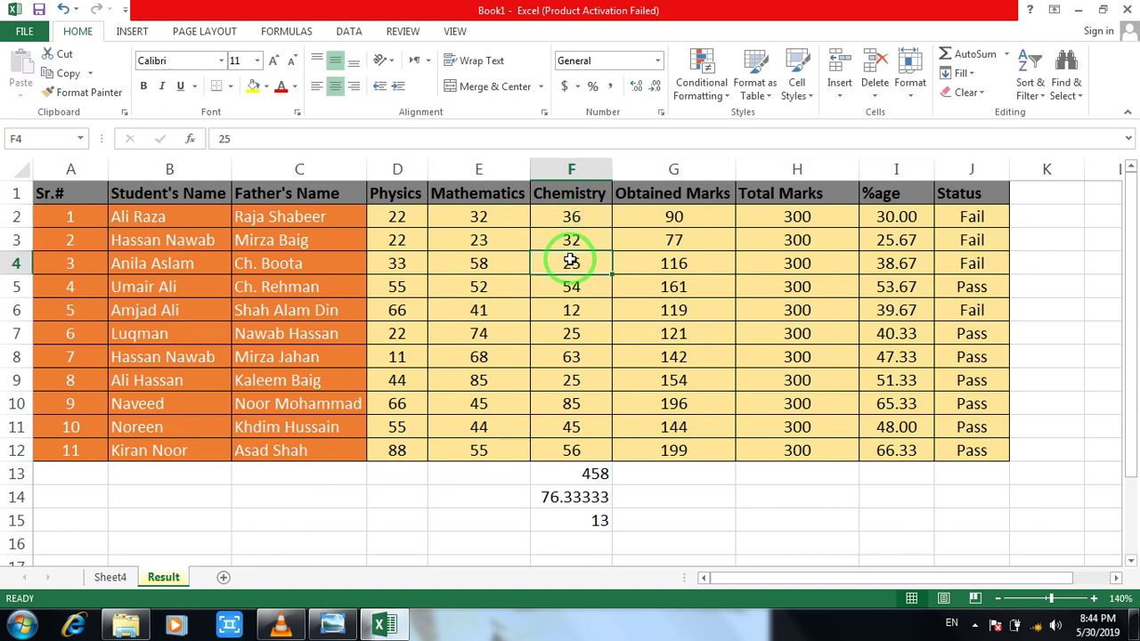
{"action": "left_click", "coordinate": [571, 286]}
{"action": "left_click", "coordinate": [571, 310]}
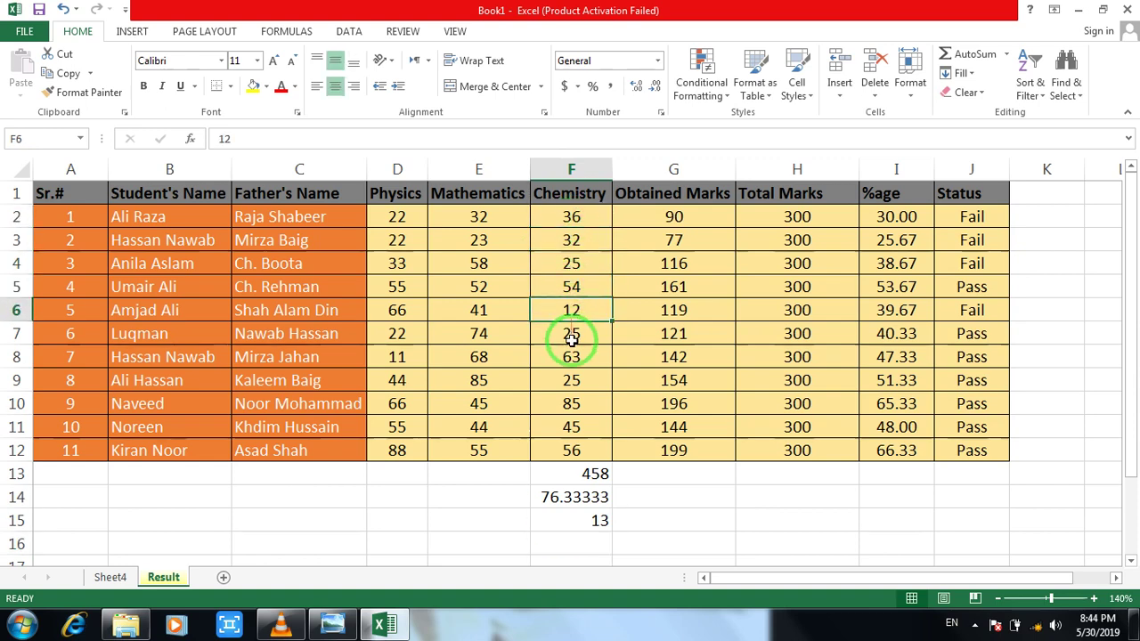
{"action": "left_click", "coordinate": [571, 337]}
{"action": "left_click", "coordinate": [571, 358]}
{"action": "left_click", "coordinate": [570, 381]}
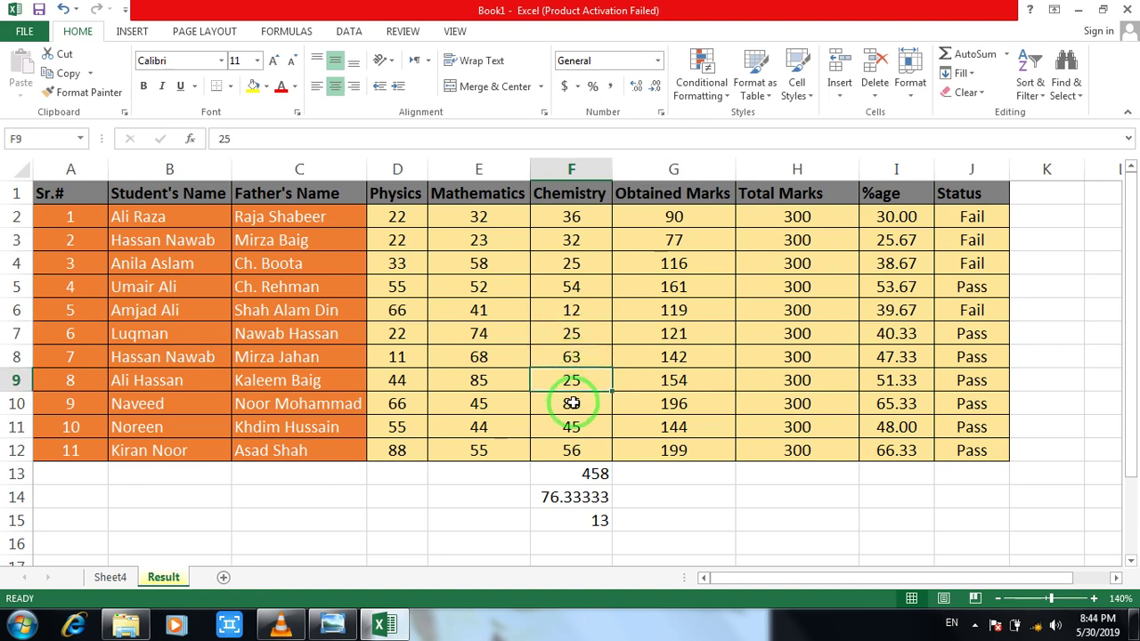
{"action": "left_click", "coordinate": [571, 403]}
{"action": "left_click", "coordinate": [571, 426]}
{"action": "left_click", "coordinate": [574, 451]}
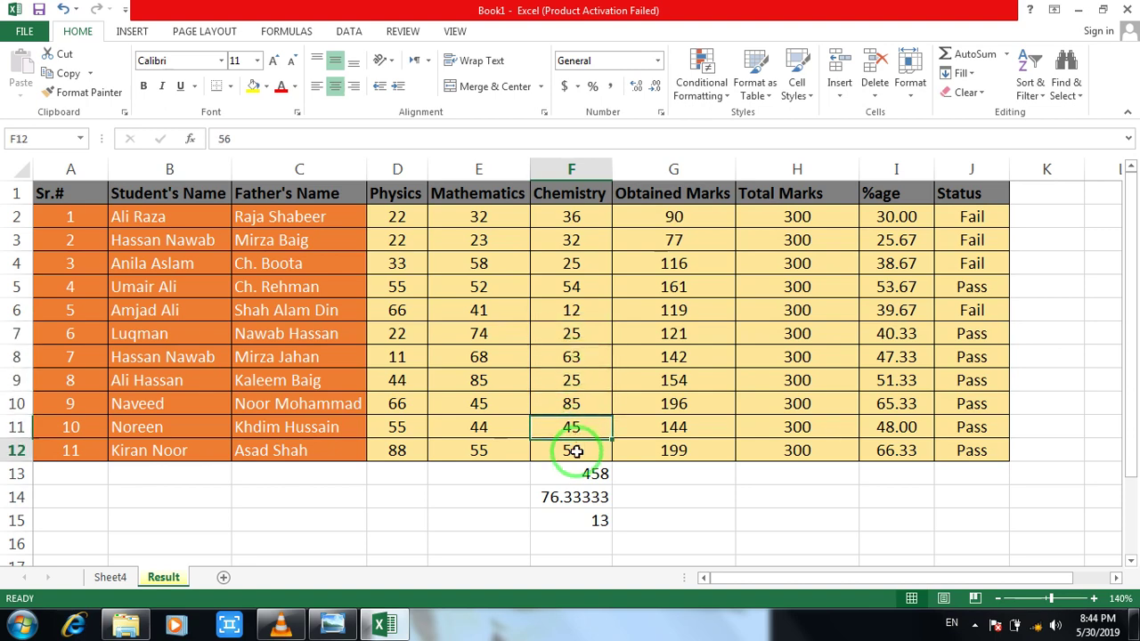
{"action": "left_click", "coordinate": [590, 474]}
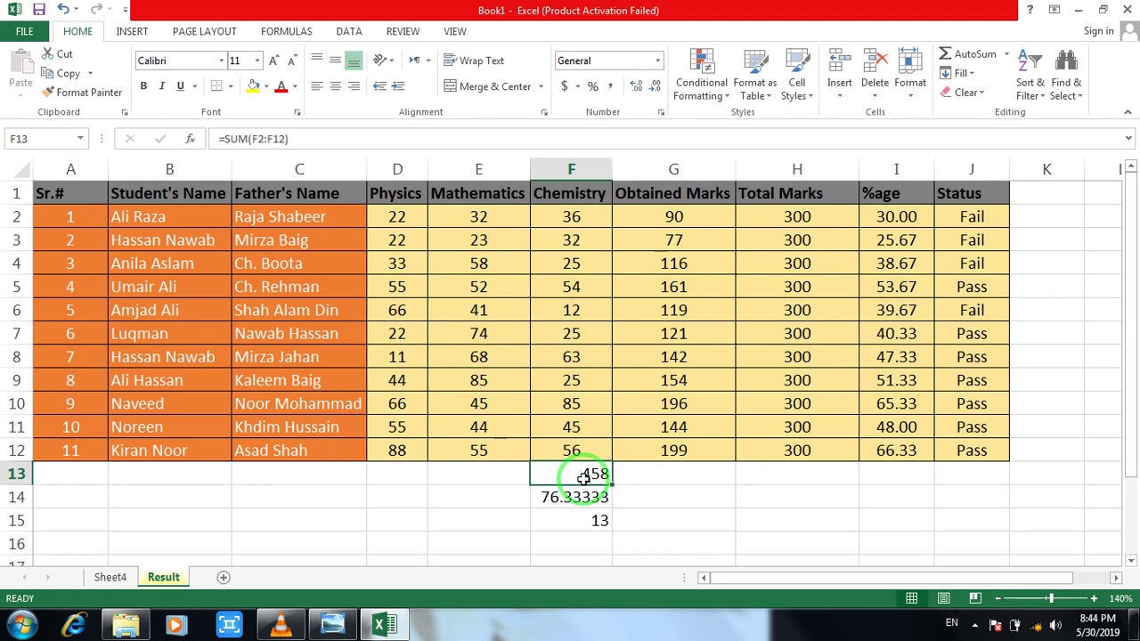
{"action": "left_click", "coordinate": [584, 496]}
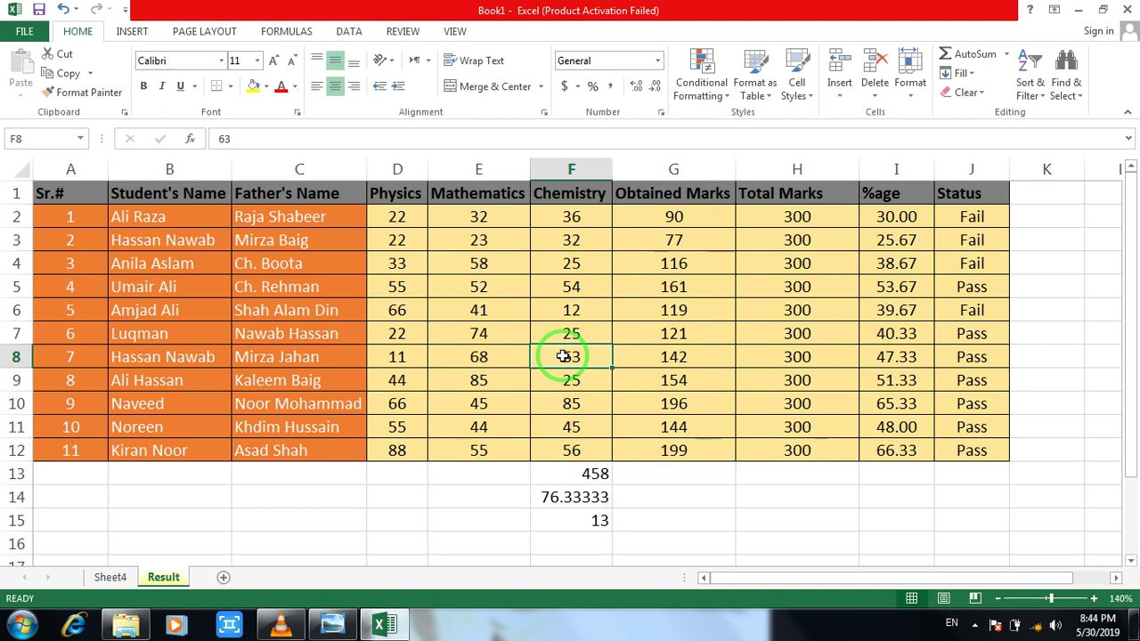
Step: Replace the Chemistry marks in F7 and F8 with 44 and 55, raising the total to 469
{"action": "key", "text": "Delete"}
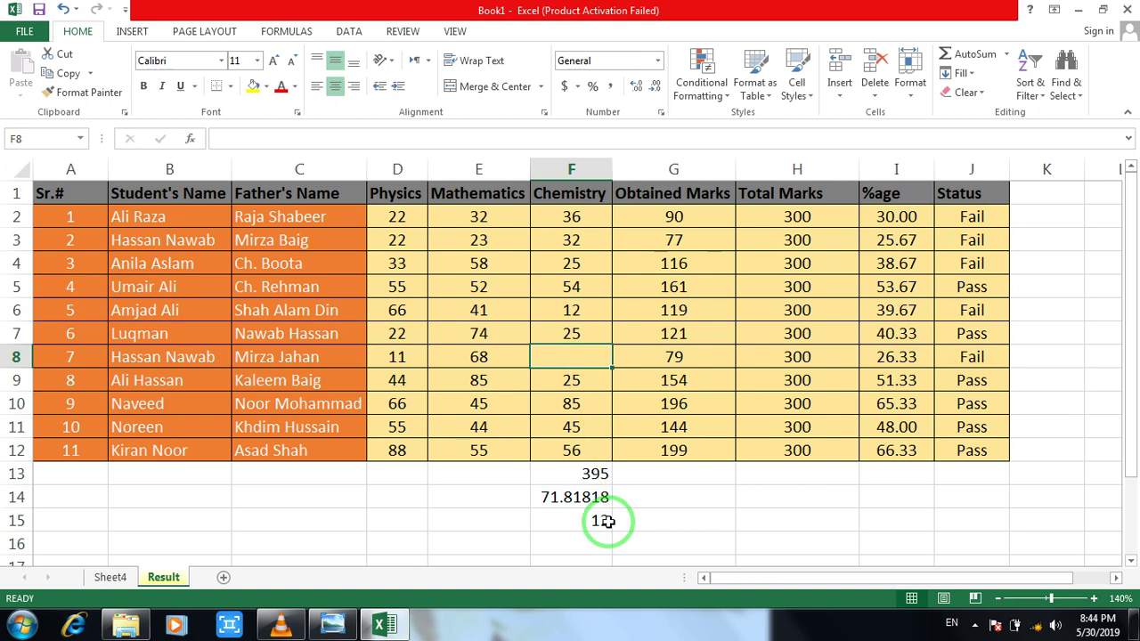
{"action": "left_click", "coordinate": [585, 339]}
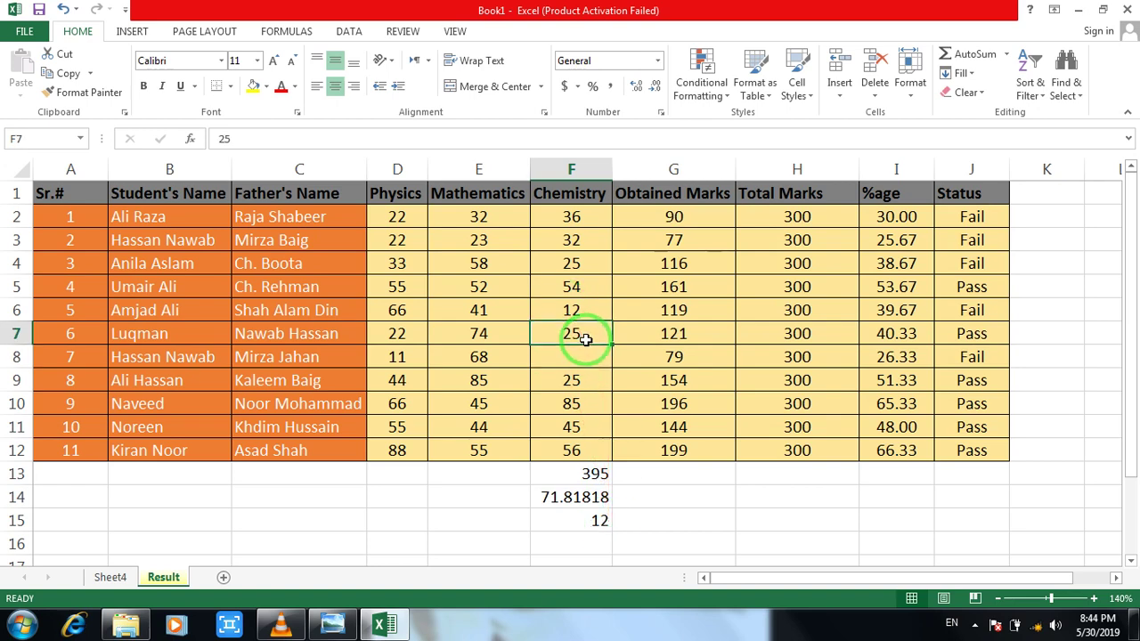
{"action": "key", "text": "Delete"}
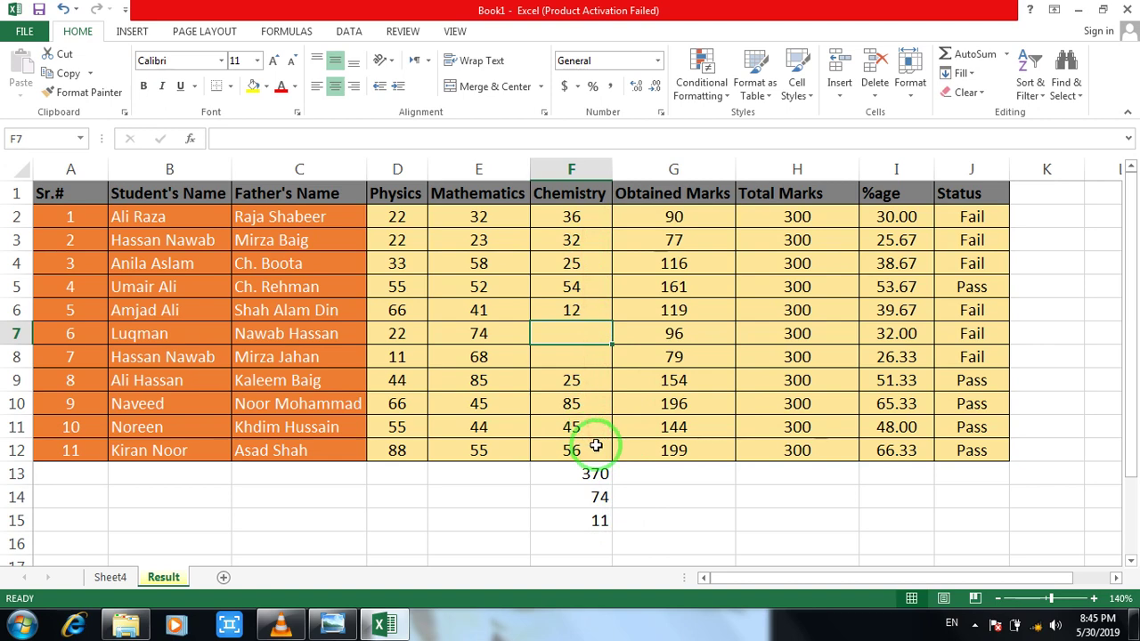
{"action": "type", "text": "44"}
{"action": "key", "text": "Return"}
{"action": "type", "text": "55"}
{"action": "key", "text": "Return"}
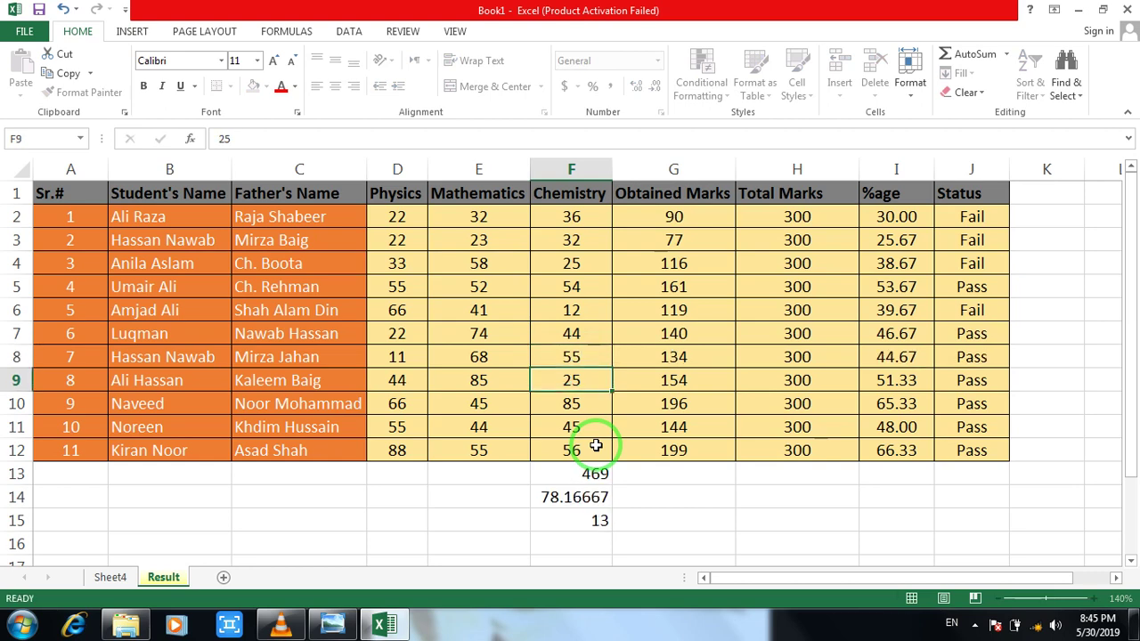
{"action": "left_click", "coordinate": [593, 525]}
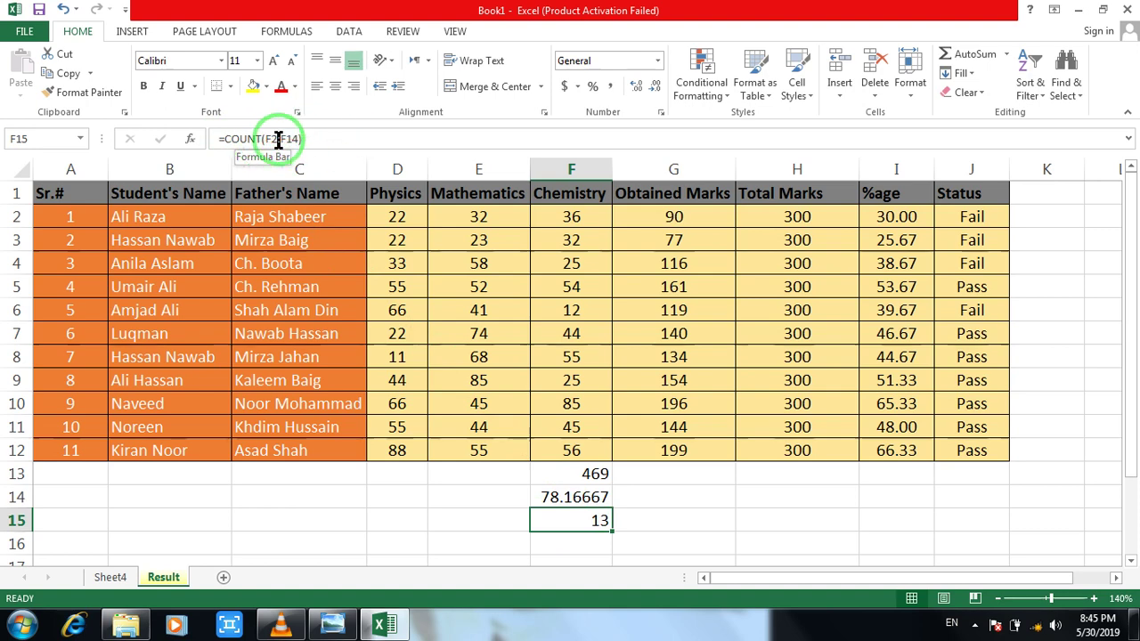
{"action": "left_click", "coordinate": [574, 498]}
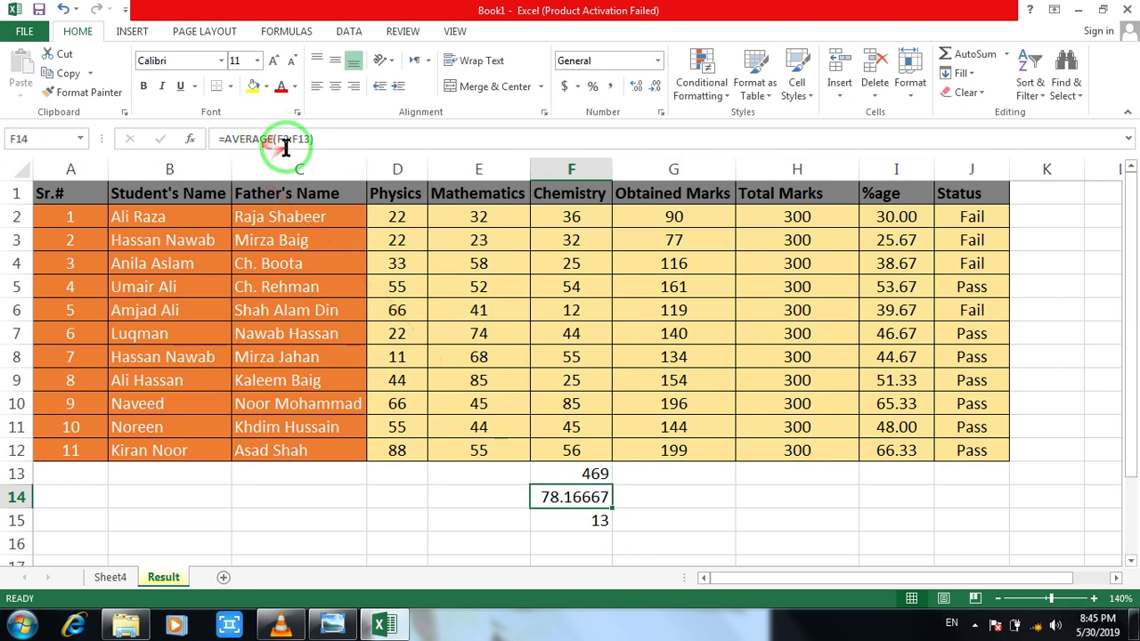
{"action": "left_click", "coordinate": [591, 474]}
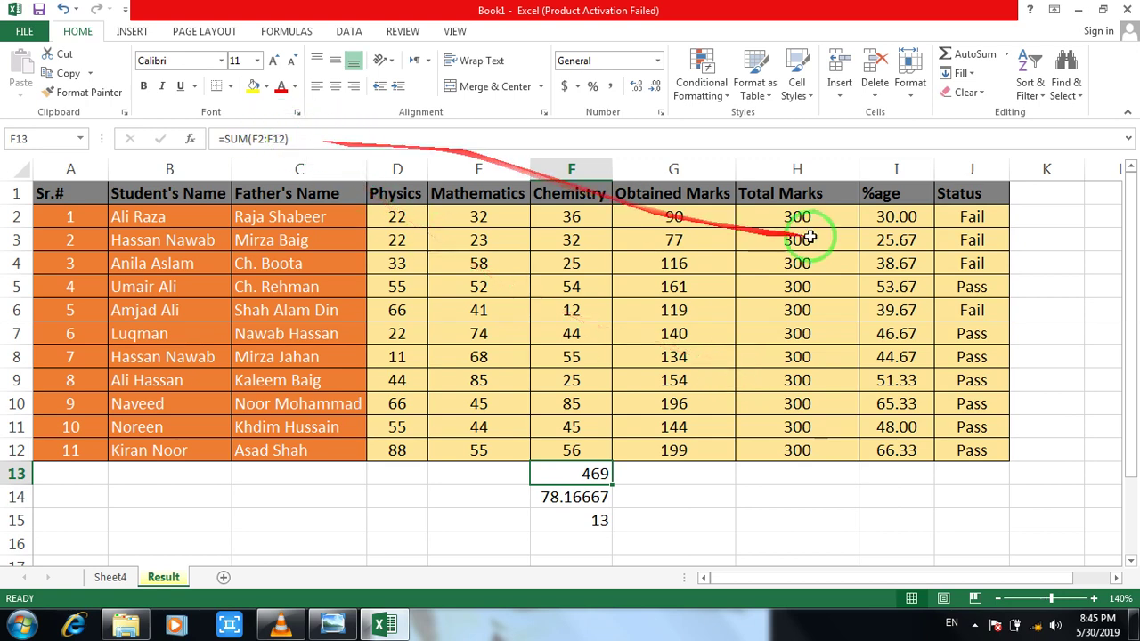
{"action": "left_click", "coordinate": [882, 217]}
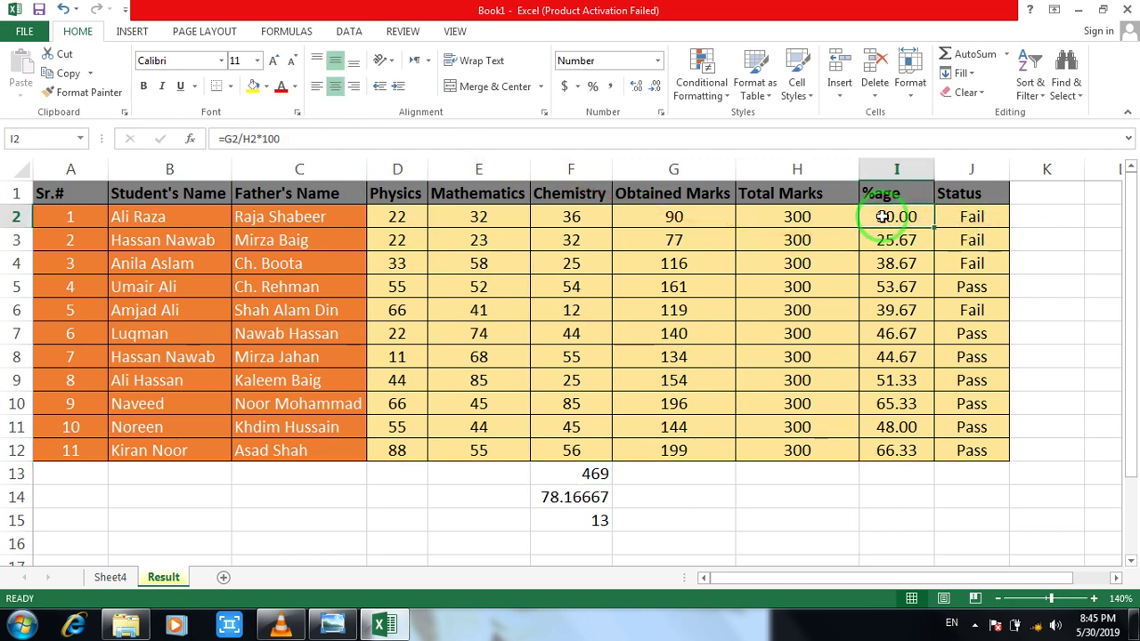
{"action": "left_click_drag", "start_coordinate": [314, 153], "coordinate": [789, 184]}
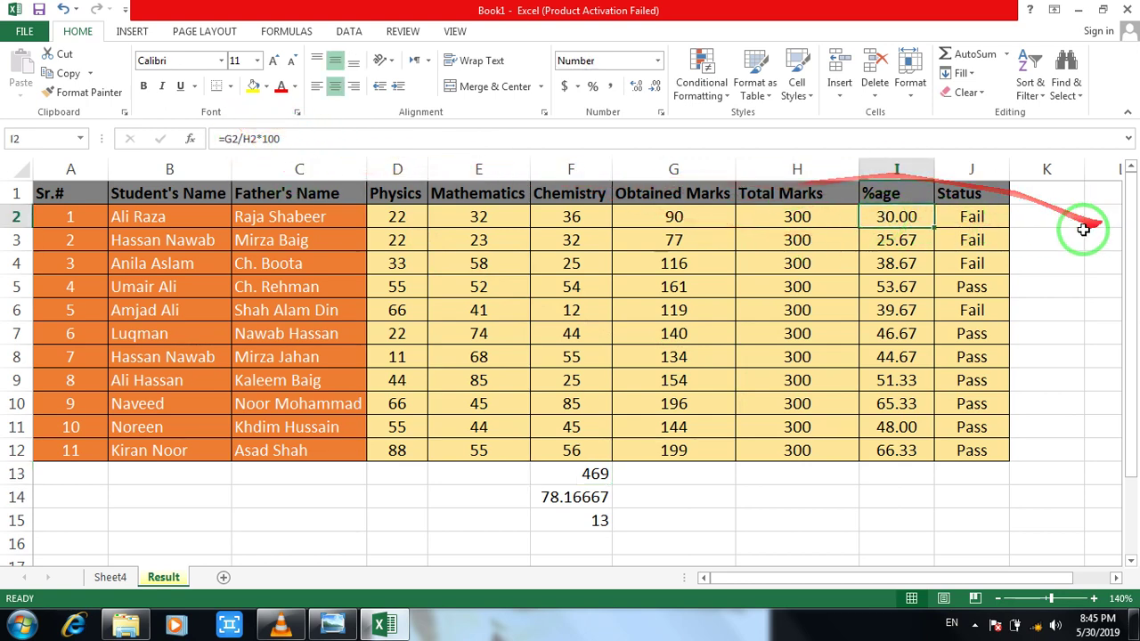
{"action": "left_click", "coordinate": [975, 218]}
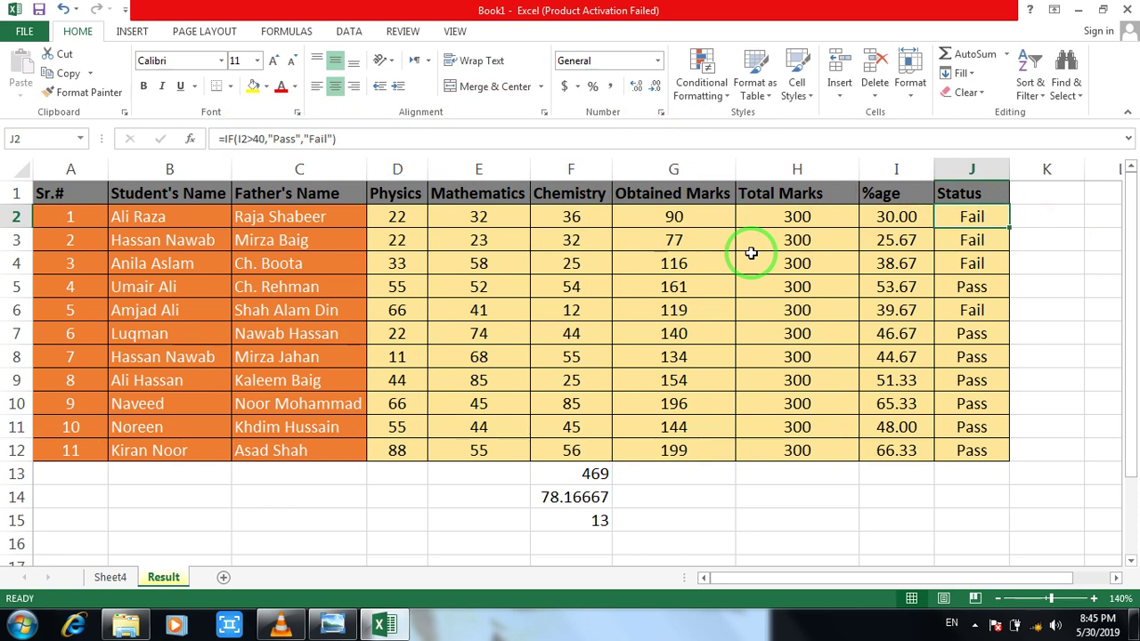
{"action": "left_click", "coordinate": [1012, 56]}
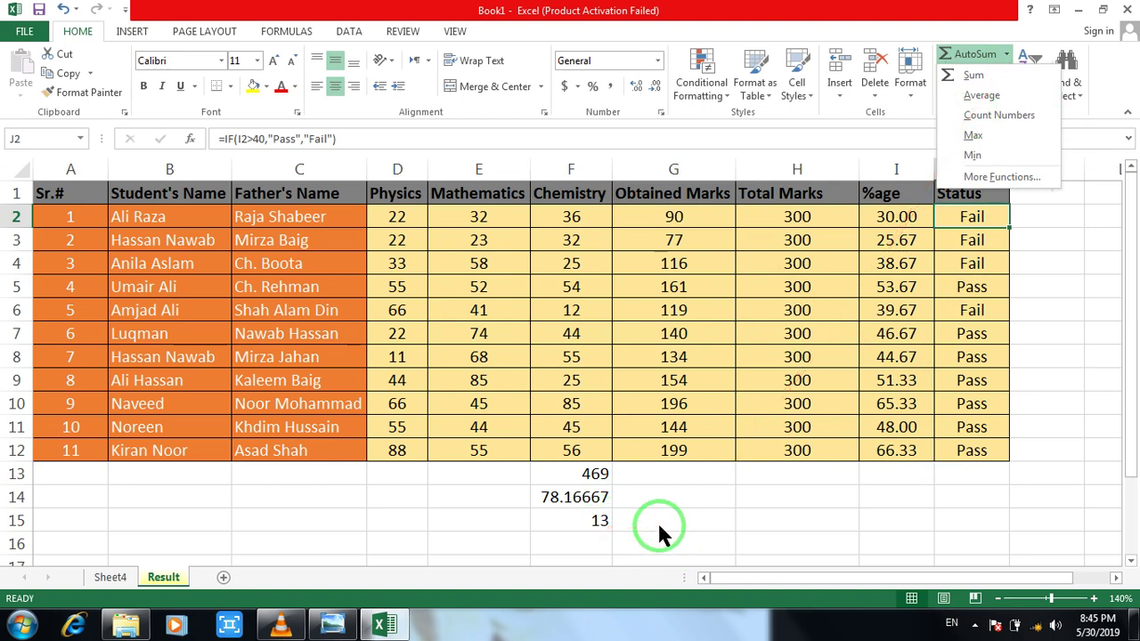
{"action": "left_click", "coordinate": [415, 476]}
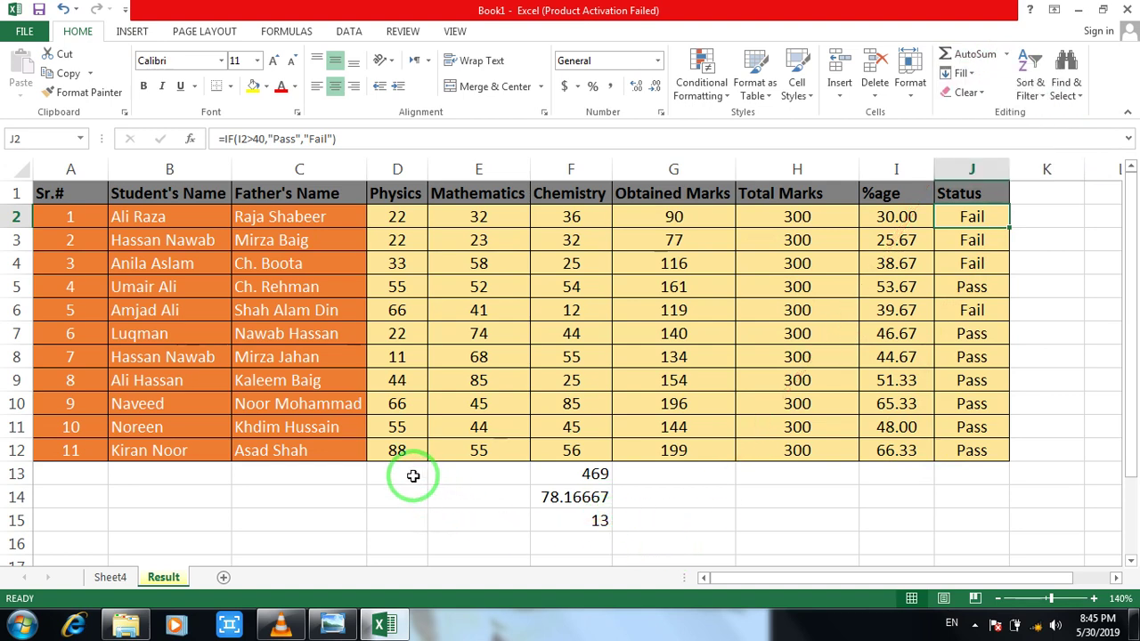
{"action": "left_click", "coordinate": [413, 476]}
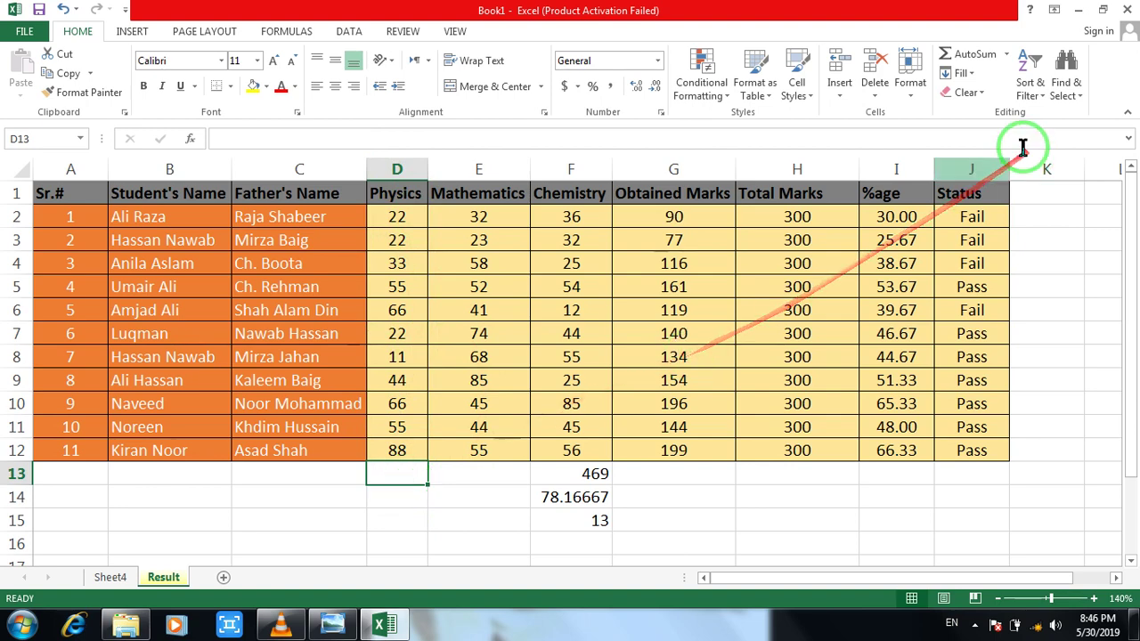
Step: Put =MAX(D2:D12) in D13 to show the highest Physics mark, 88
{"action": "left_click", "coordinate": [1008, 56]}
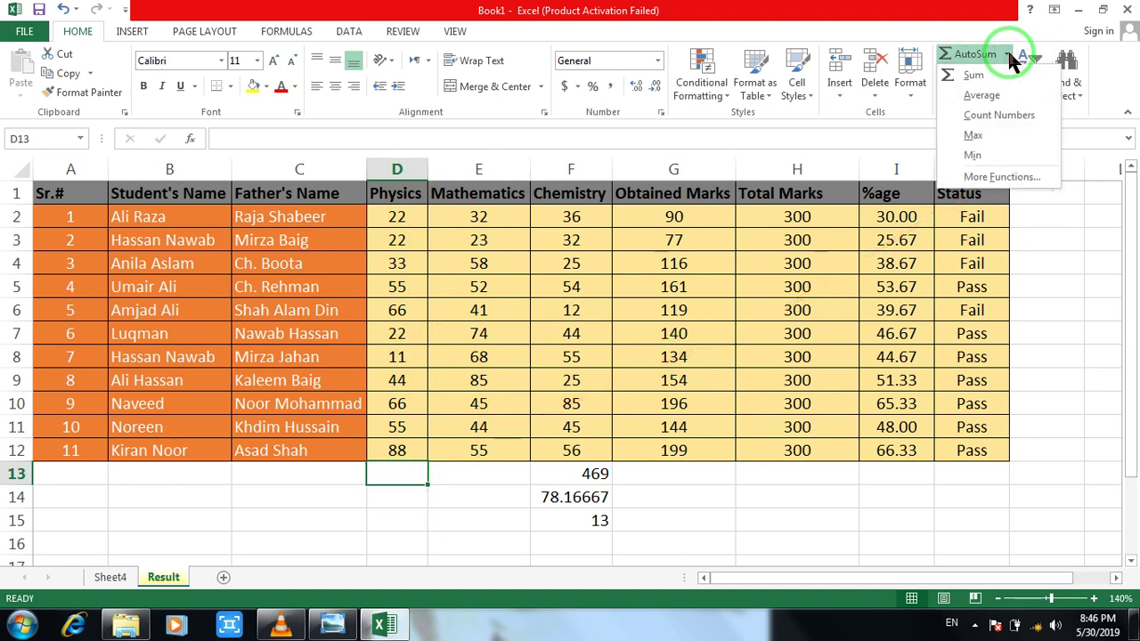
{"action": "left_click", "coordinate": [974, 136]}
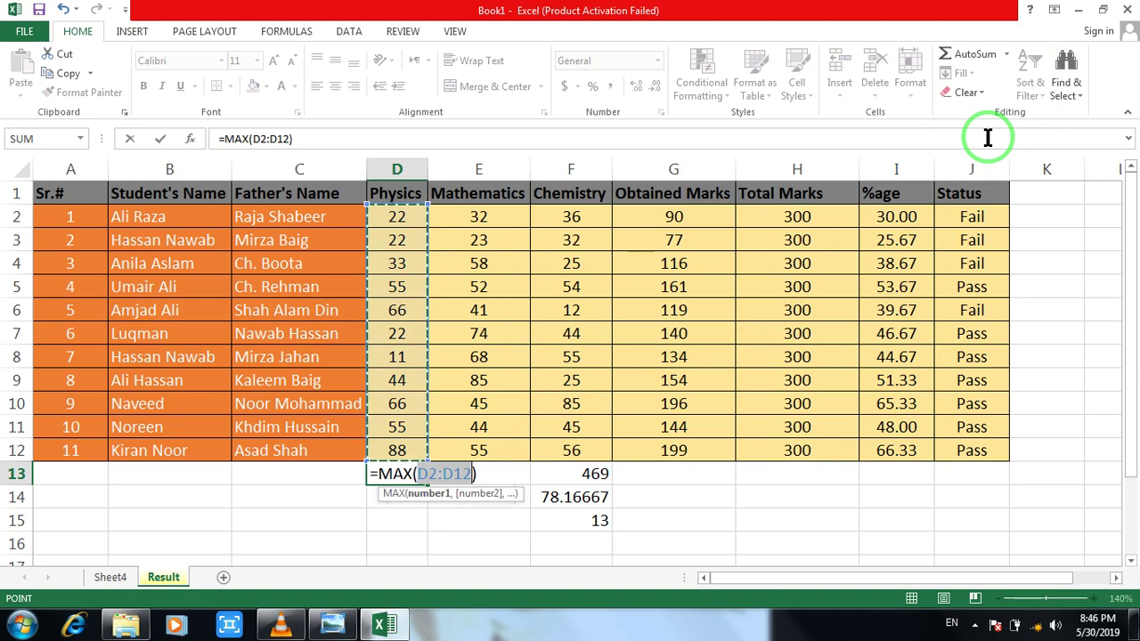
{"action": "key", "text": "Return"}
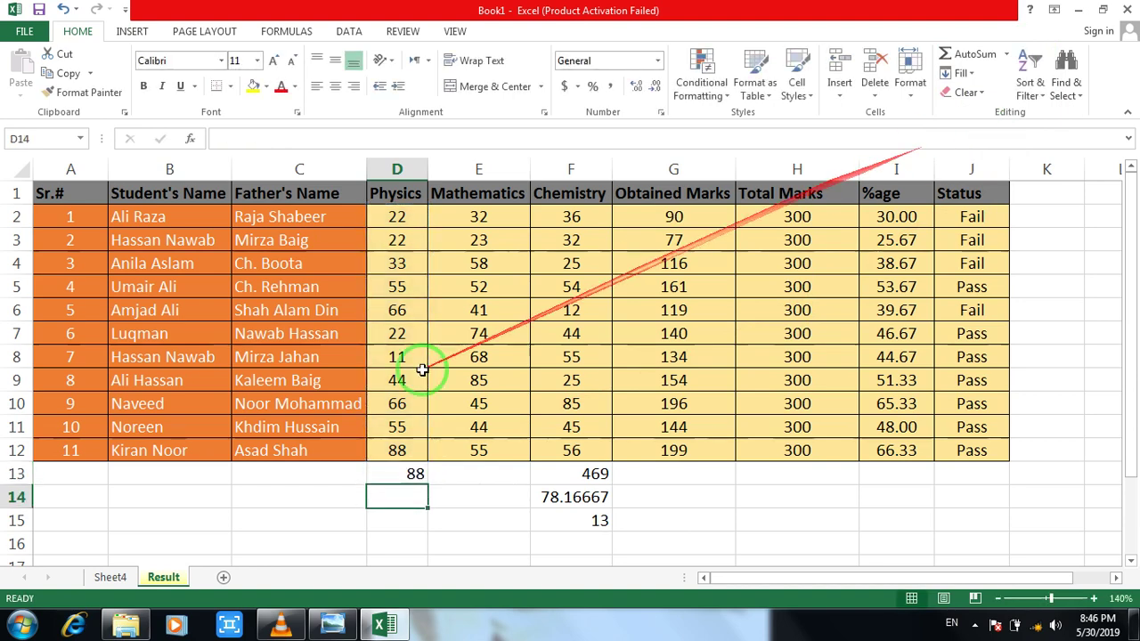
{"action": "left_click", "coordinate": [405, 451]}
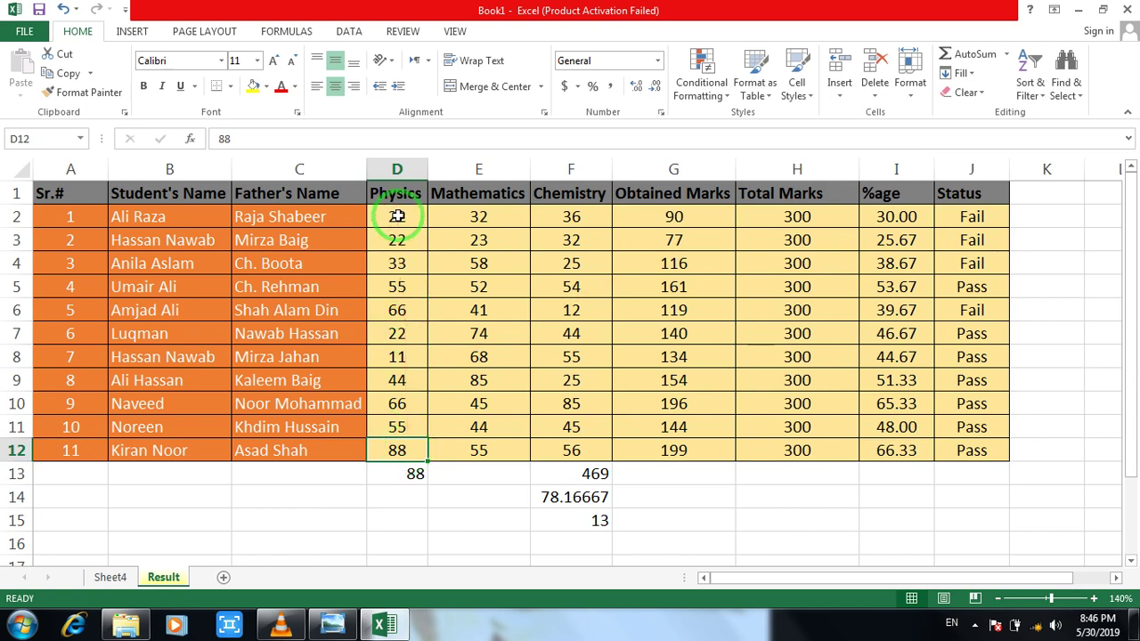
Step: Change D11's Physics mark from 55 to 89 so the maximum in D13 reads 89
{"action": "left_click_drag", "start_coordinate": [397, 216], "coordinate": [395, 450]}
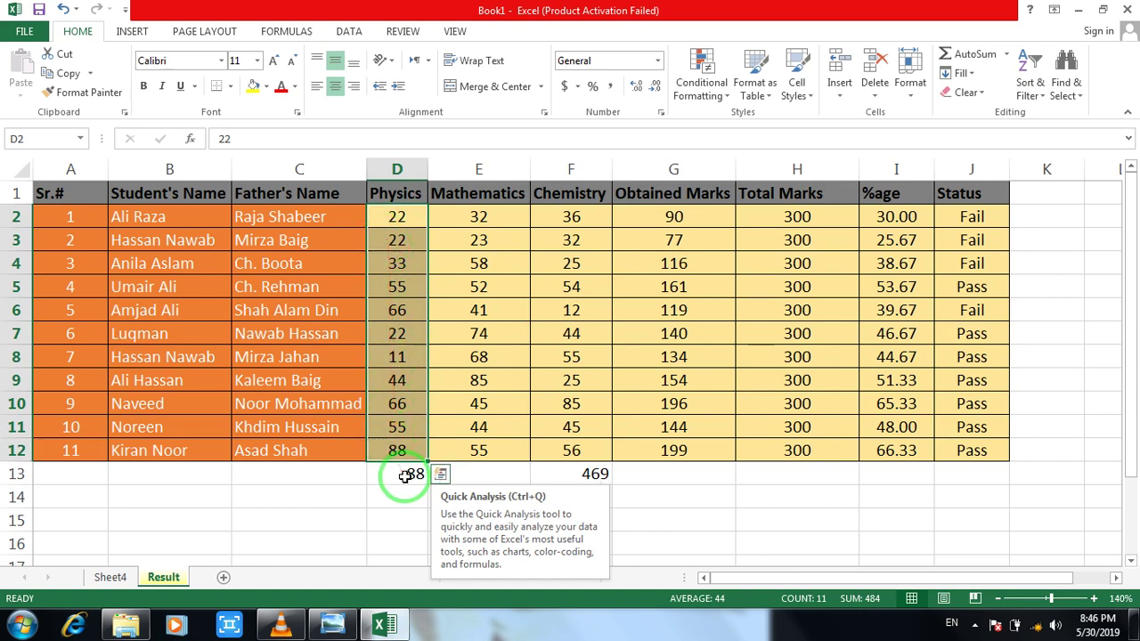
{"action": "left_click", "coordinate": [398, 428]}
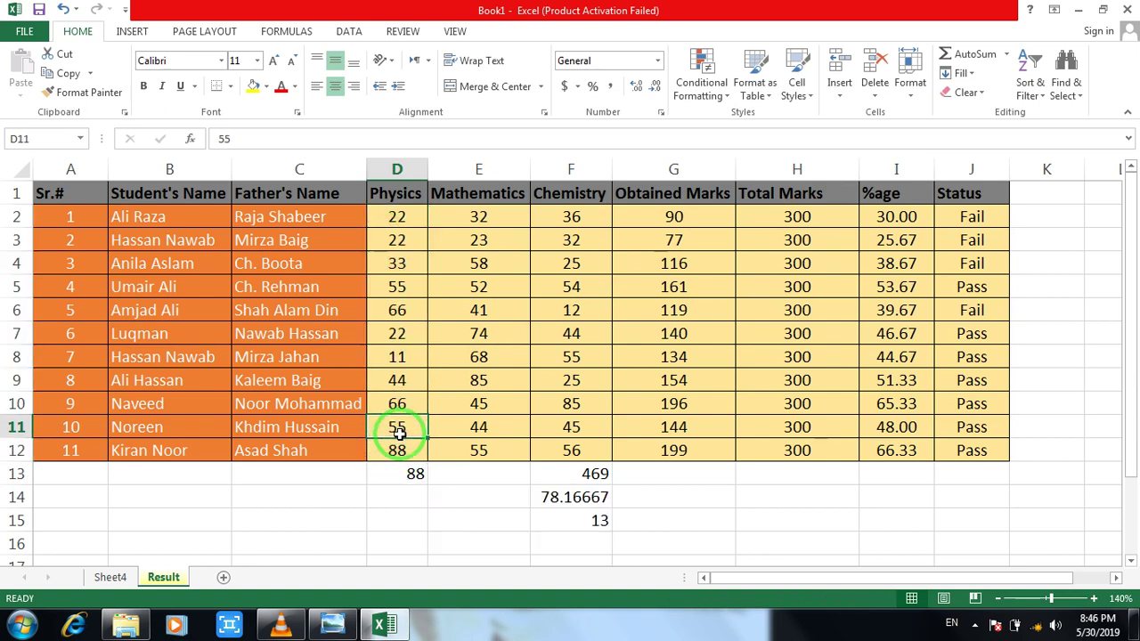
{"action": "type", "text": "89"}
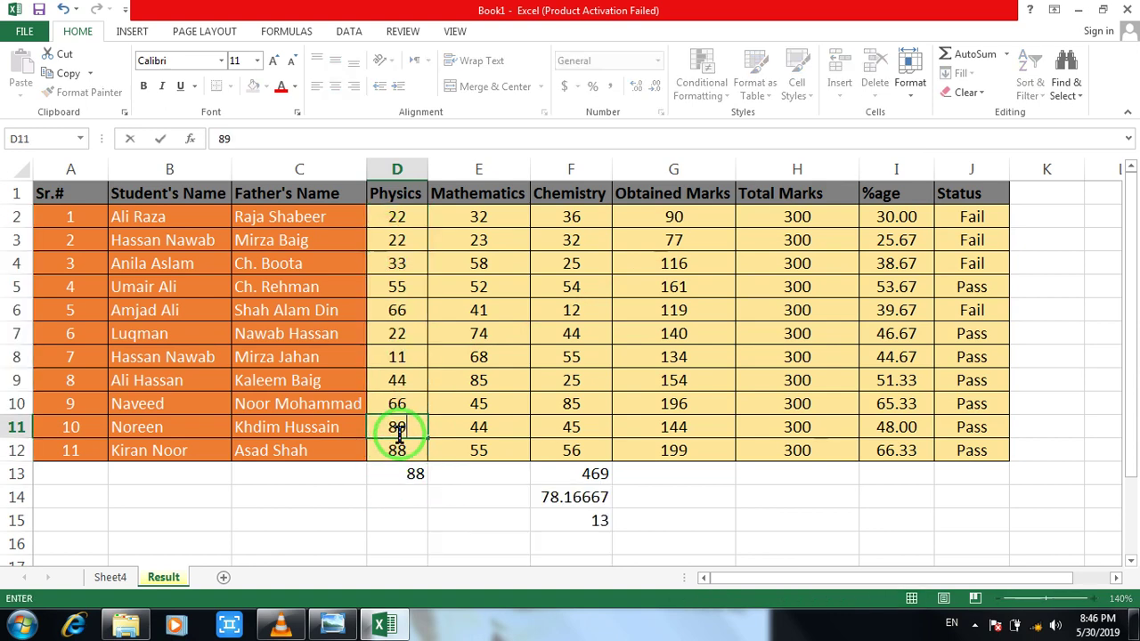
{"action": "key", "text": "Return"}
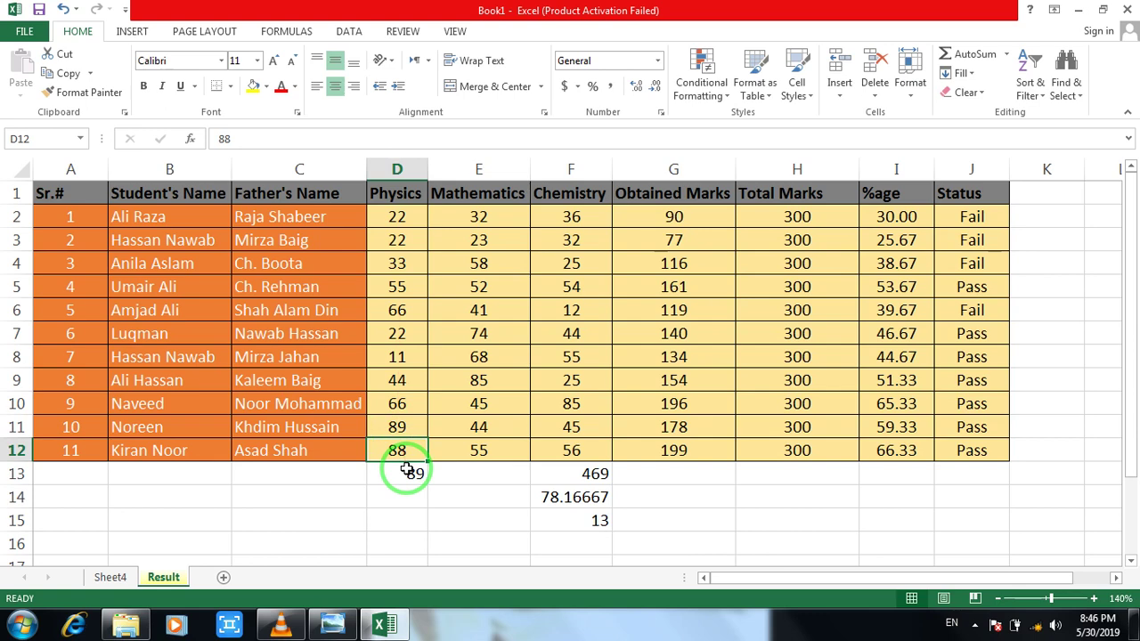
{"action": "left_click", "coordinate": [416, 491]}
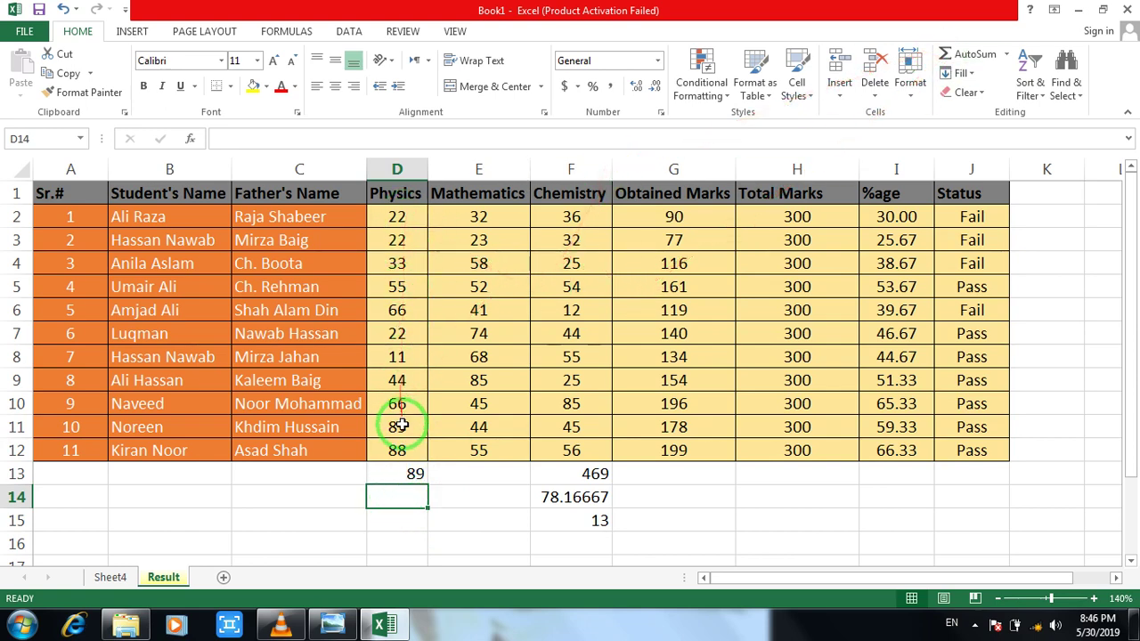
Step: Put =MIN(D2:D13) in D14 to show the lowest Physics mark, 11
{"action": "left_click", "coordinate": [1006, 55]}
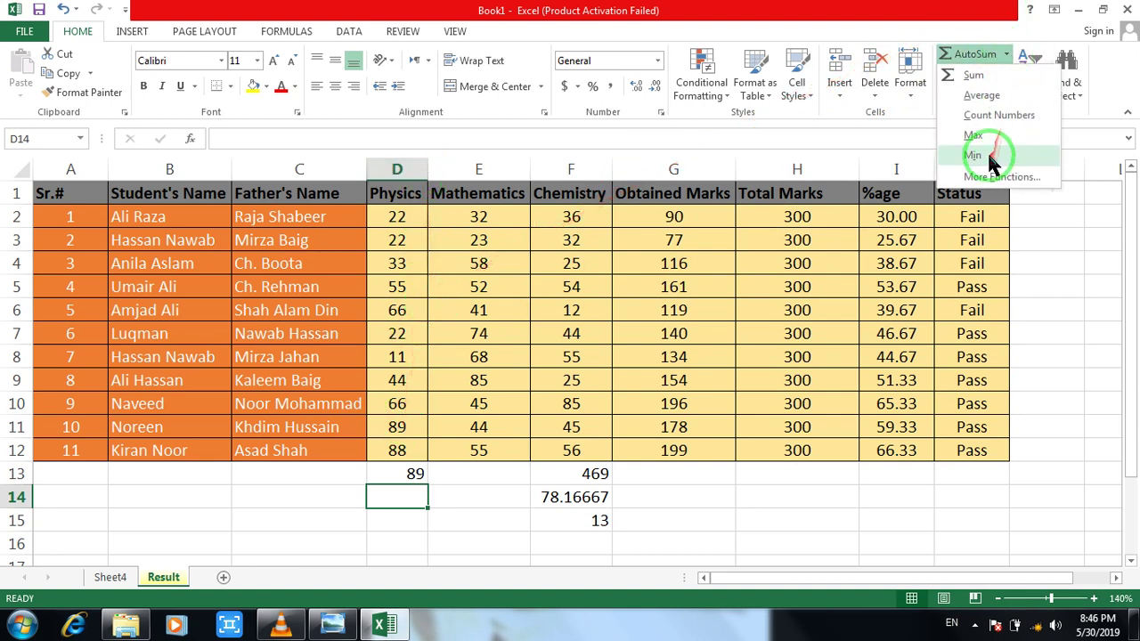
{"action": "left_click", "coordinate": [988, 157]}
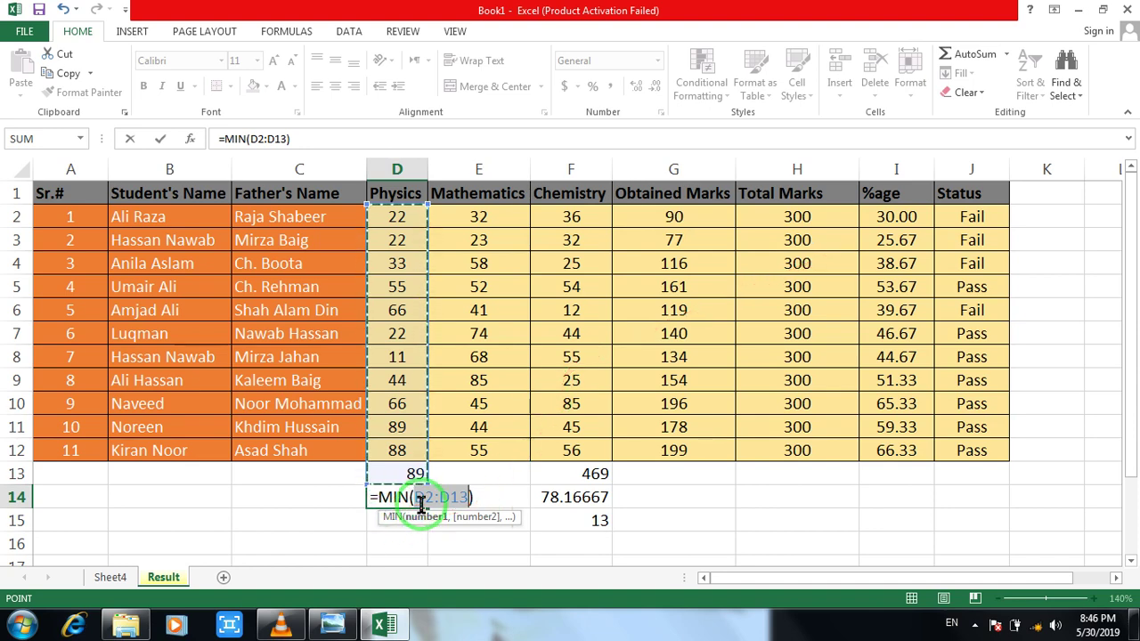
{"action": "key", "text": "Return"}
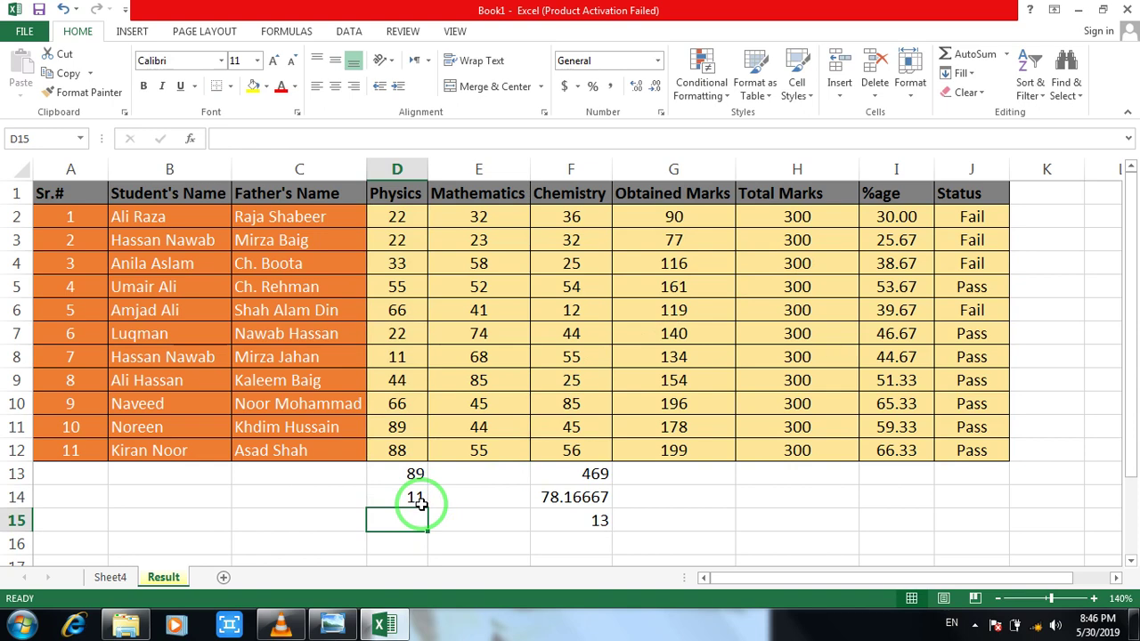
{"action": "left_click", "coordinate": [398, 218]}
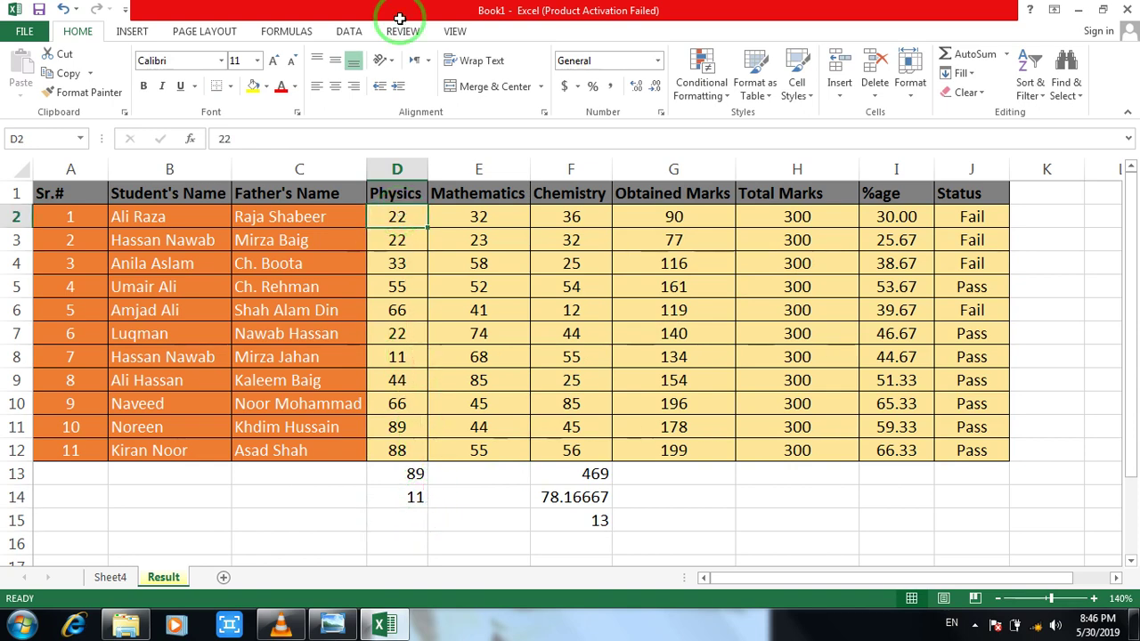
{"action": "key", "text": "shift+Up"}
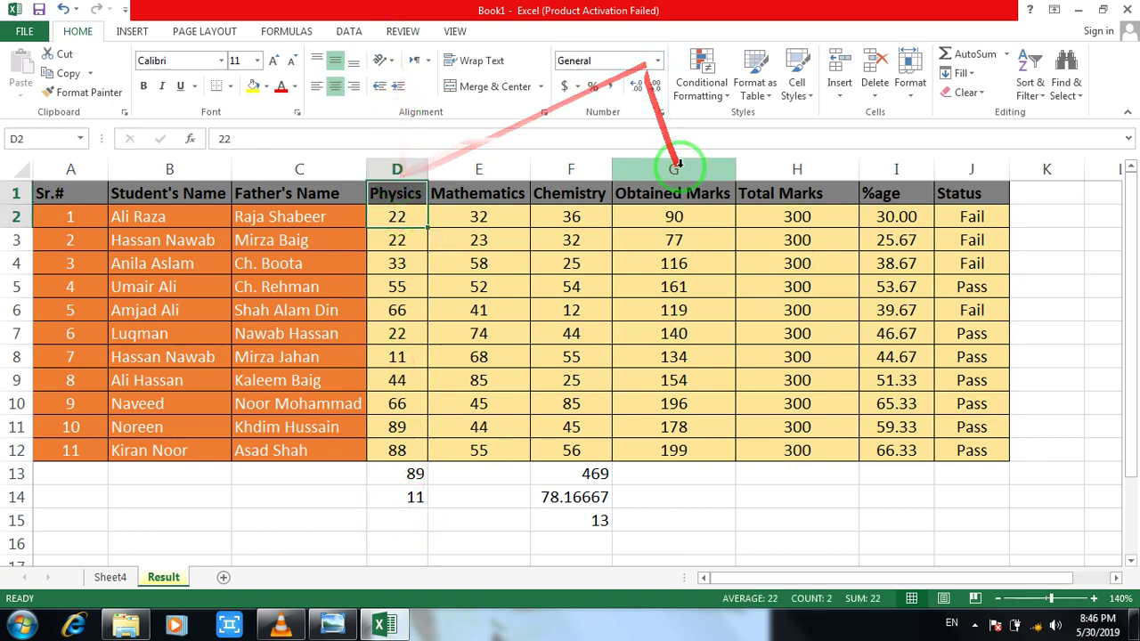
{"action": "left_click", "coordinate": [442, 241]}
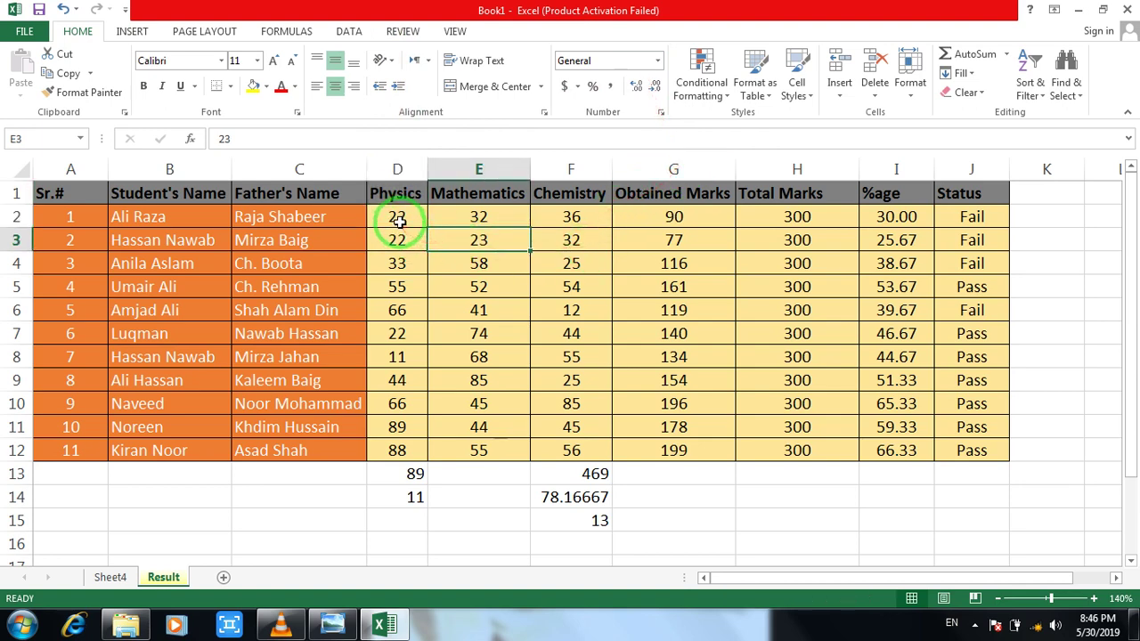
{"action": "left_click_drag", "start_coordinate": [397, 218], "coordinate": [397, 442]}
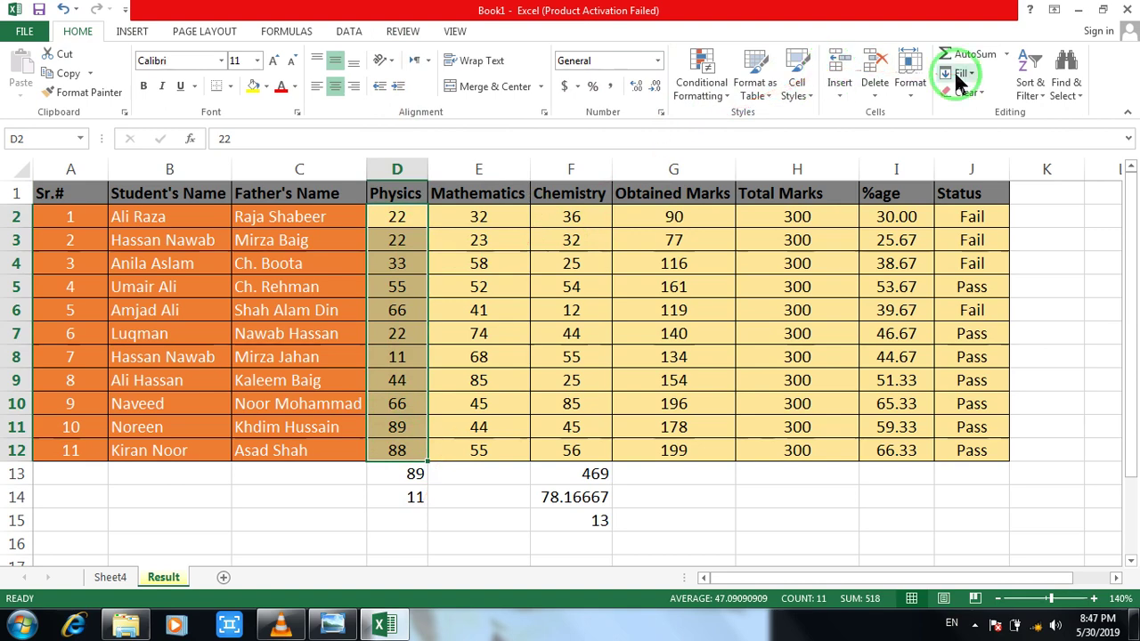
{"action": "left_click", "coordinate": [1006, 54]}
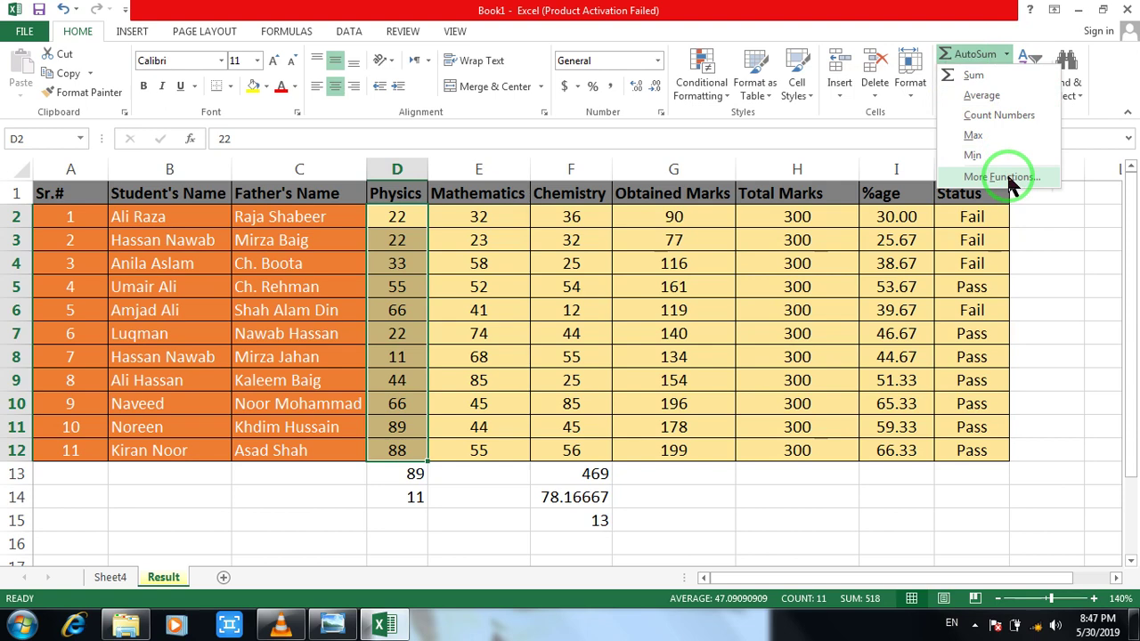
{"action": "left_click", "coordinate": [975, 40]}
{"action": "left_click", "coordinate": [971, 76]}
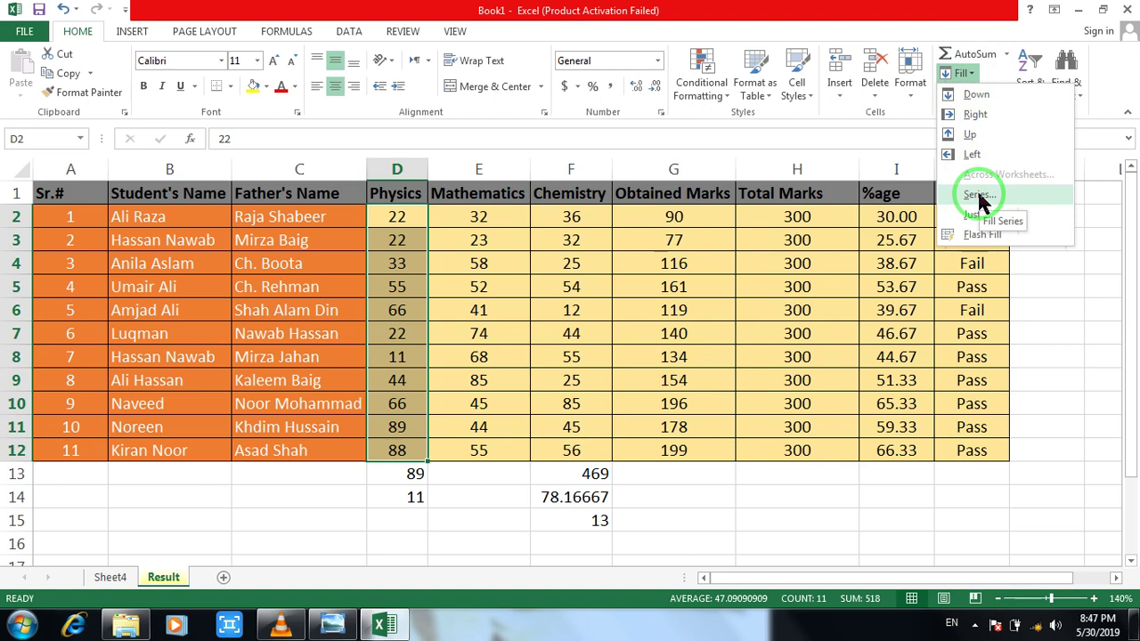
{"action": "left_click", "coordinate": [976, 22]}
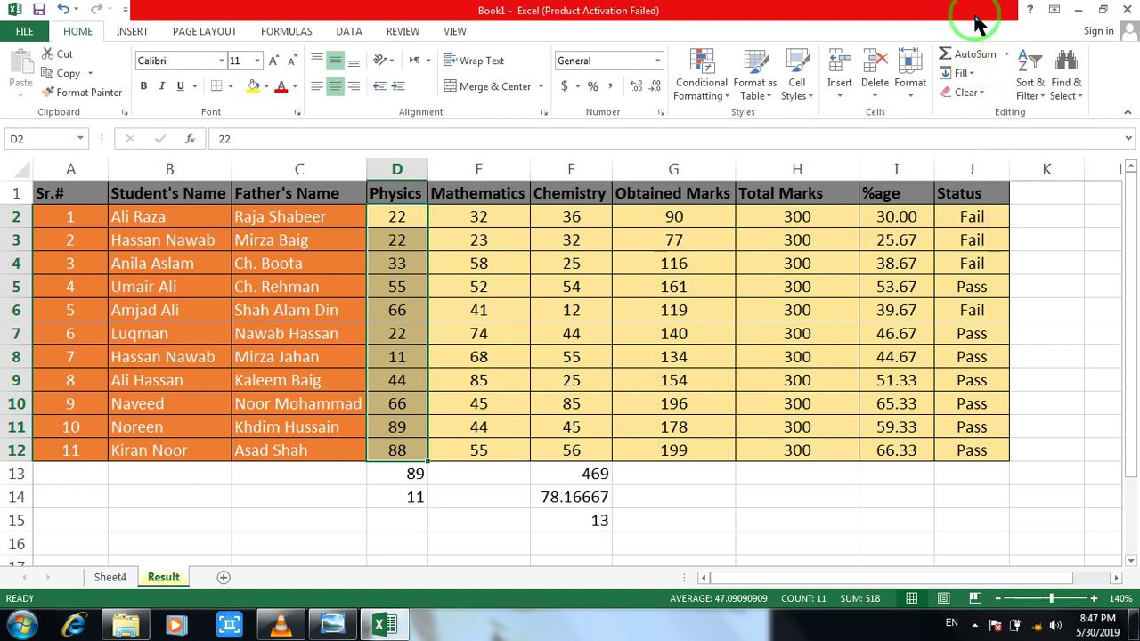
{"action": "left_click", "coordinate": [984, 101]}
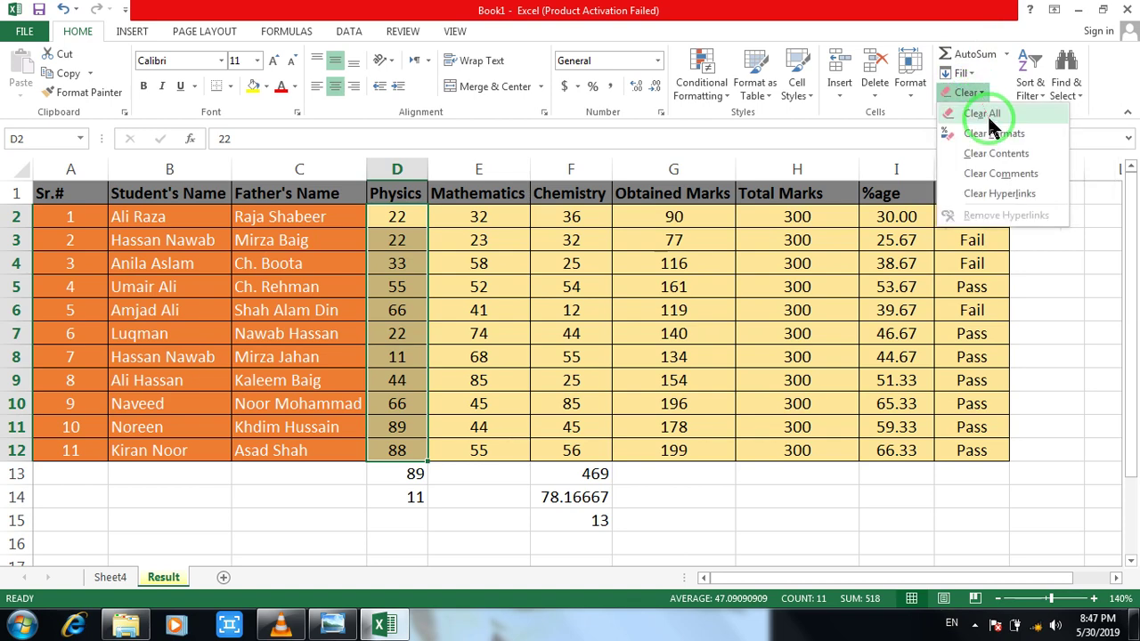
Step: Apply Clear All to the Chemistry summaries F13:F15 and delete the Physics summaries in D13:D14
{"action": "left_click", "coordinate": [606, 498]}
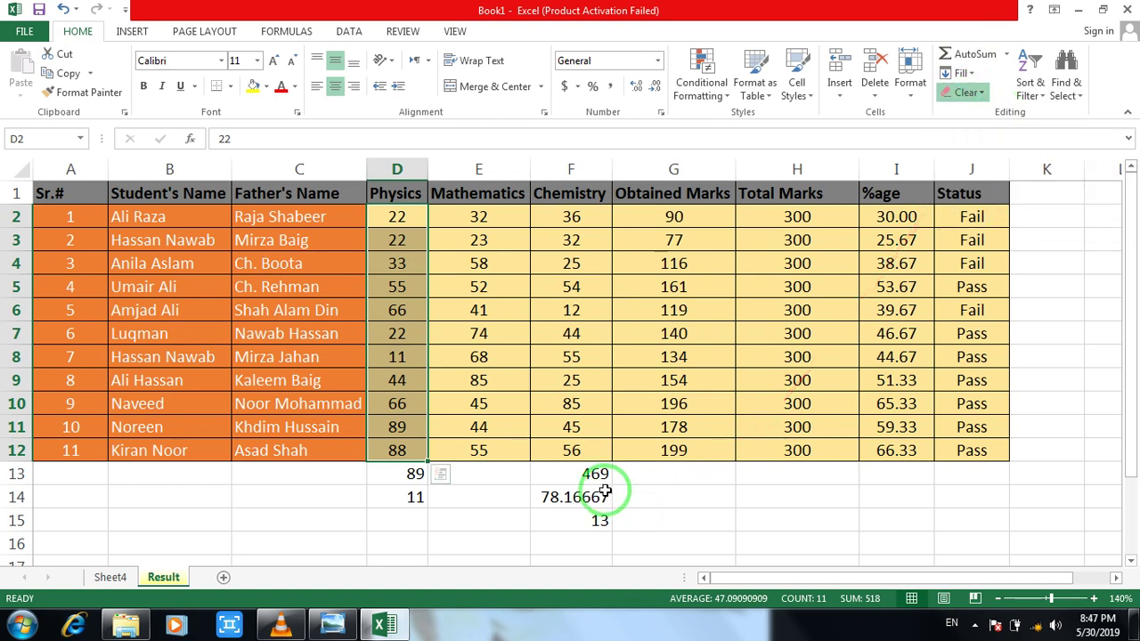
{"action": "left_click_drag", "start_coordinate": [595, 475], "coordinate": [594, 520]}
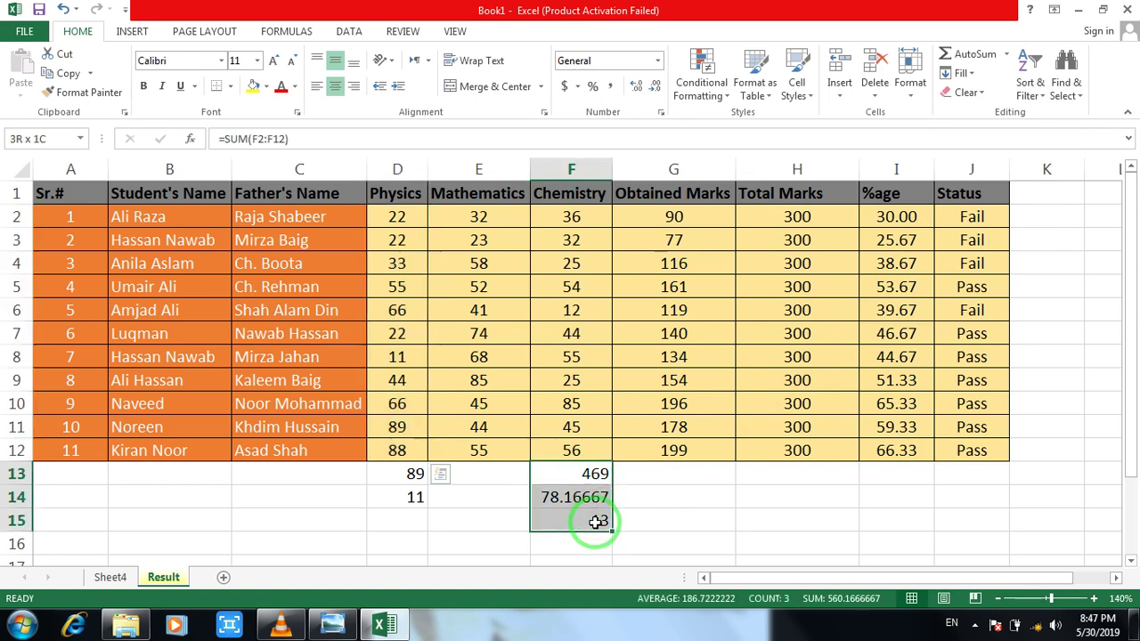
{"action": "left_click", "coordinate": [981, 89]}
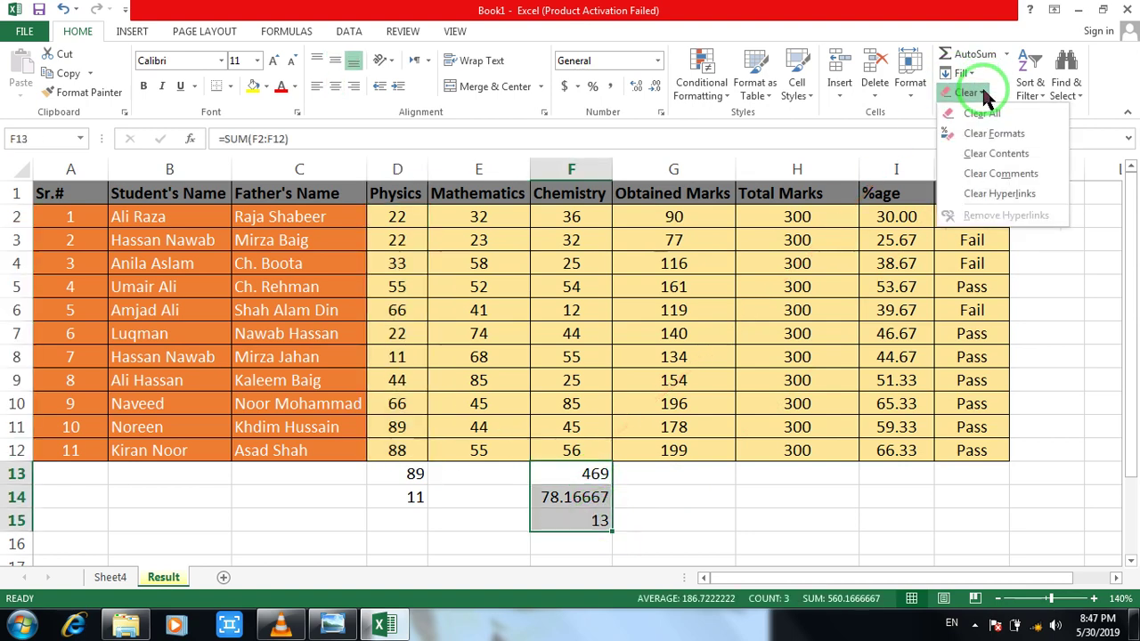
{"action": "left_click", "coordinate": [986, 112]}
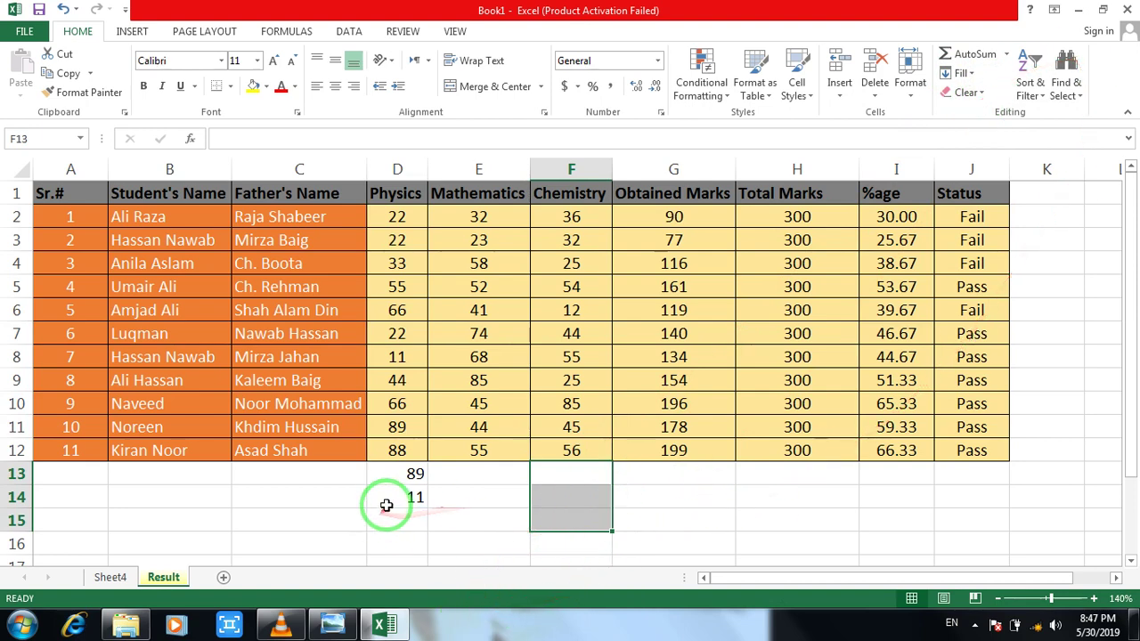
{"action": "left_click_drag", "start_coordinate": [416, 474], "coordinate": [416, 496]}
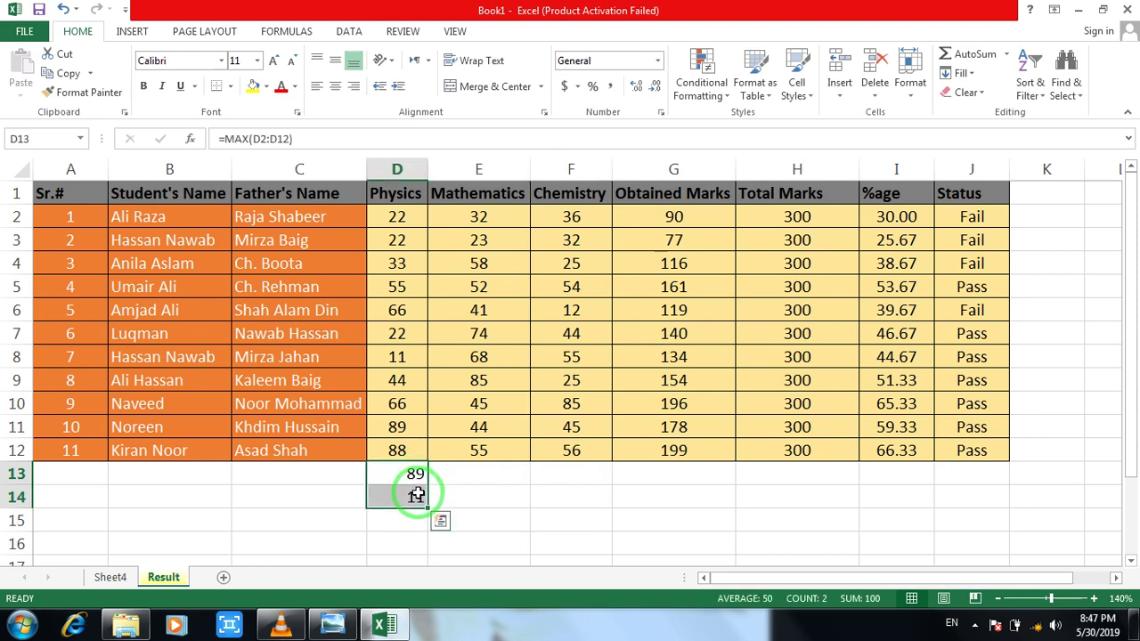
{"action": "key", "text": "Delete"}
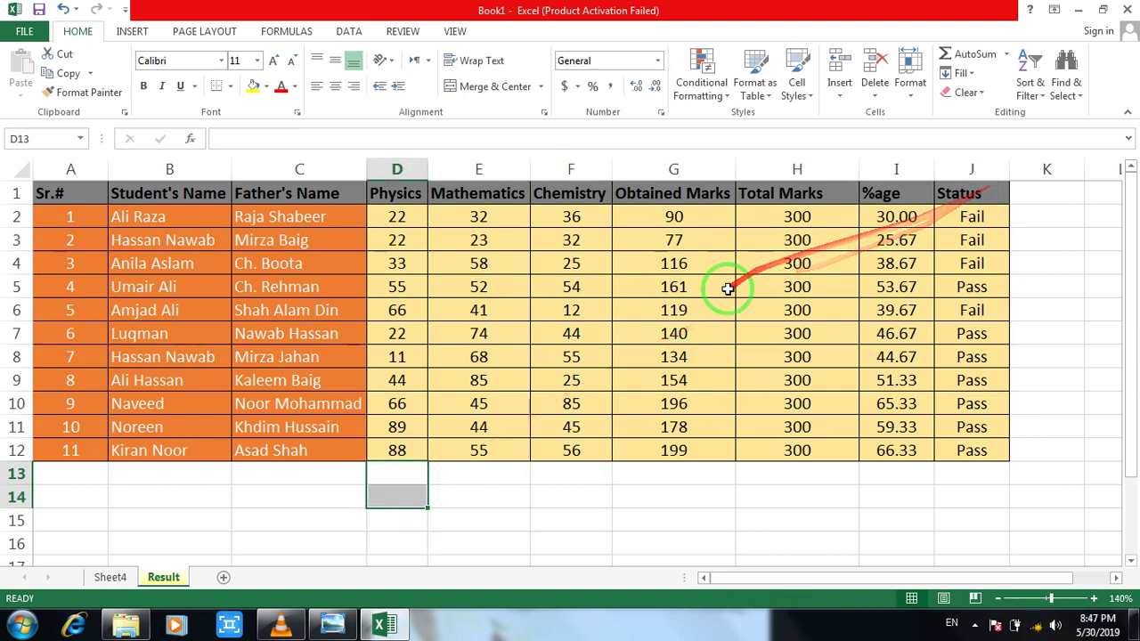
Step: Select D2:E6, the first five students' Physics and Mathematics marks, for formatting
{"action": "left_click_drag", "start_coordinate": [395, 219], "coordinate": [481, 300]}
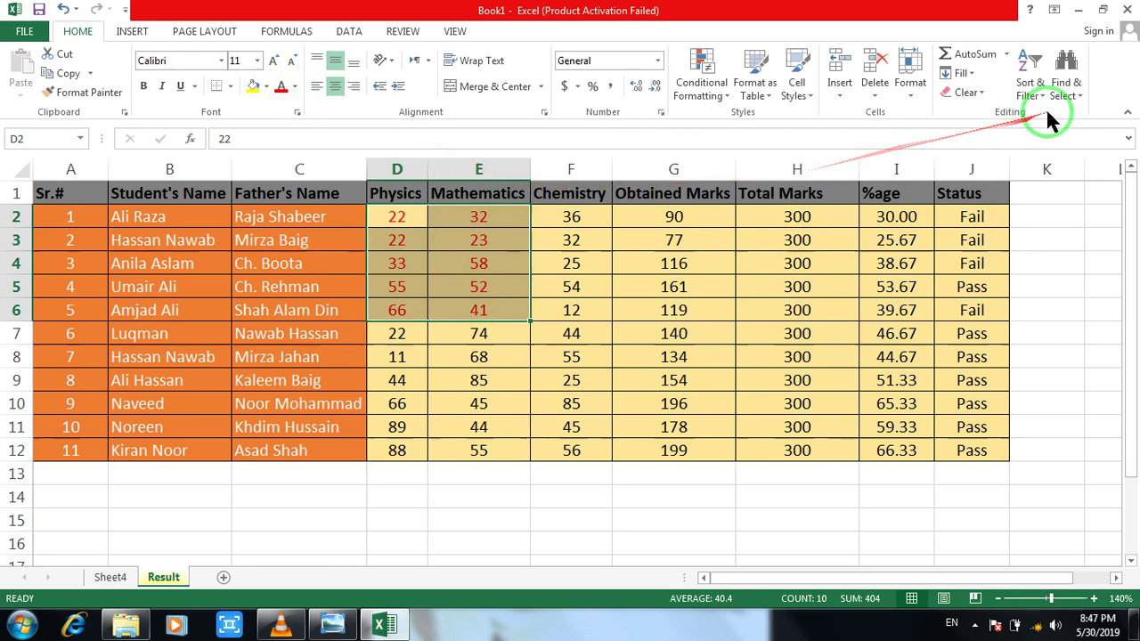
{"action": "left_click", "coordinate": [674, 310]}
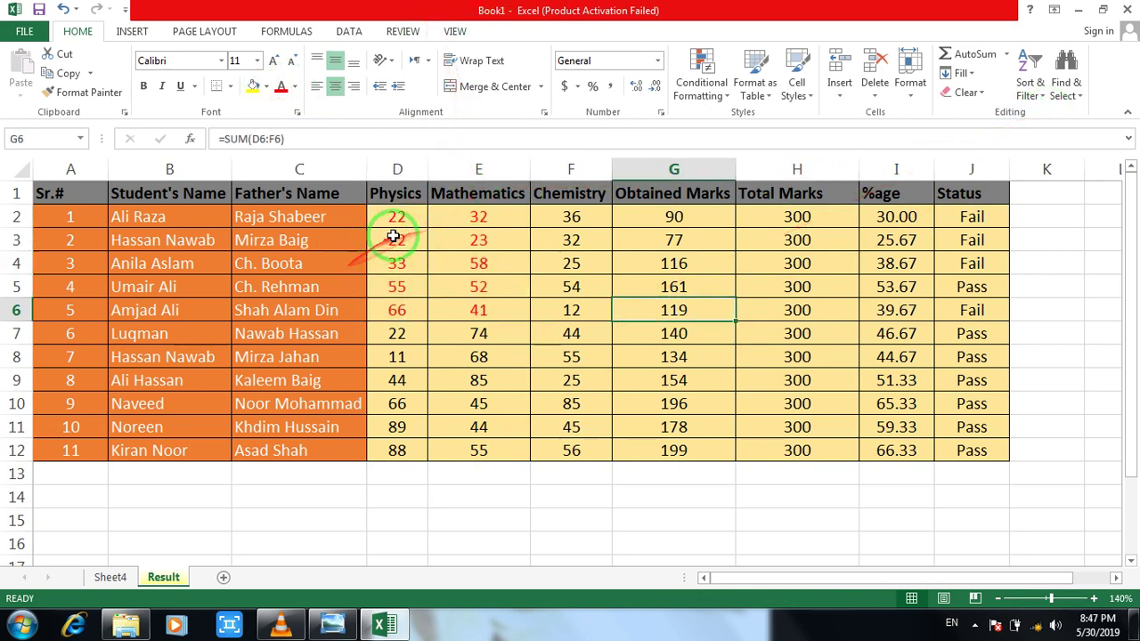
{"action": "left_click_drag", "start_coordinate": [397, 216], "coordinate": [481, 308]}
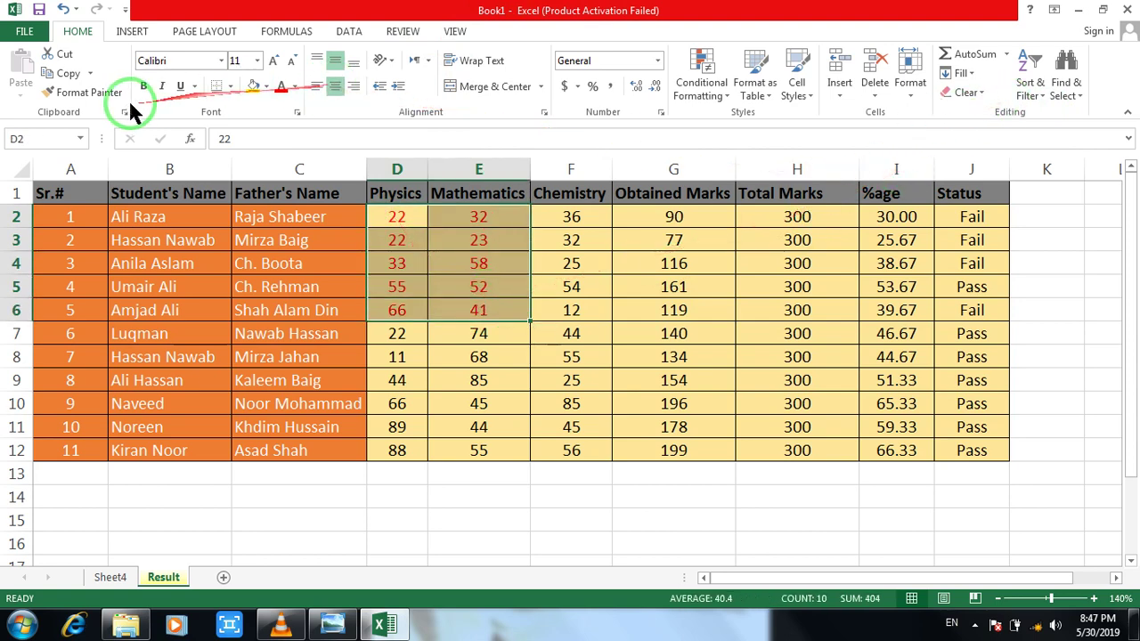
Step: Apply the 'hazel grace' font to the Physics and Mathematics marks in D2:E6
{"action": "left_click", "coordinate": [222, 60]}
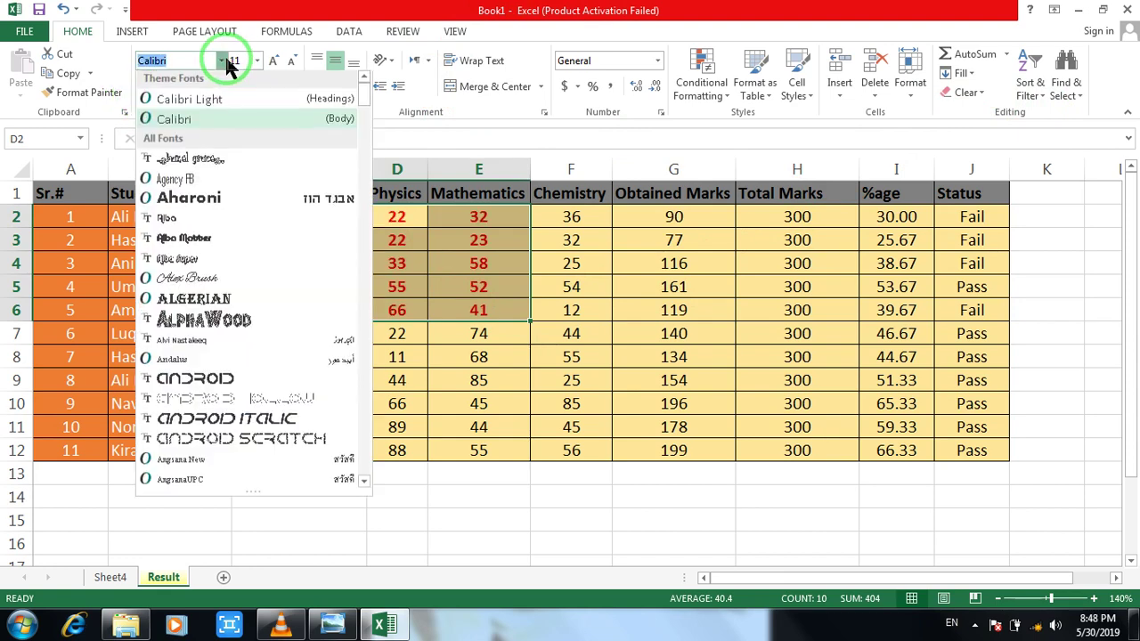
{"action": "left_click", "coordinate": [212, 171]}
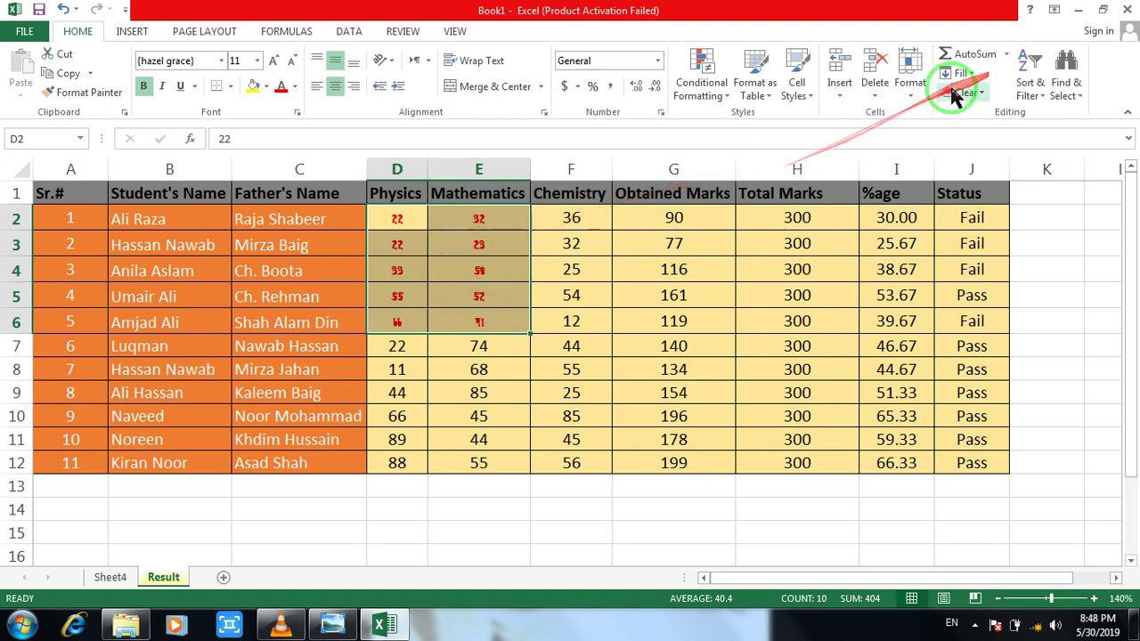
{"action": "left_click", "coordinate": [977, 91]}
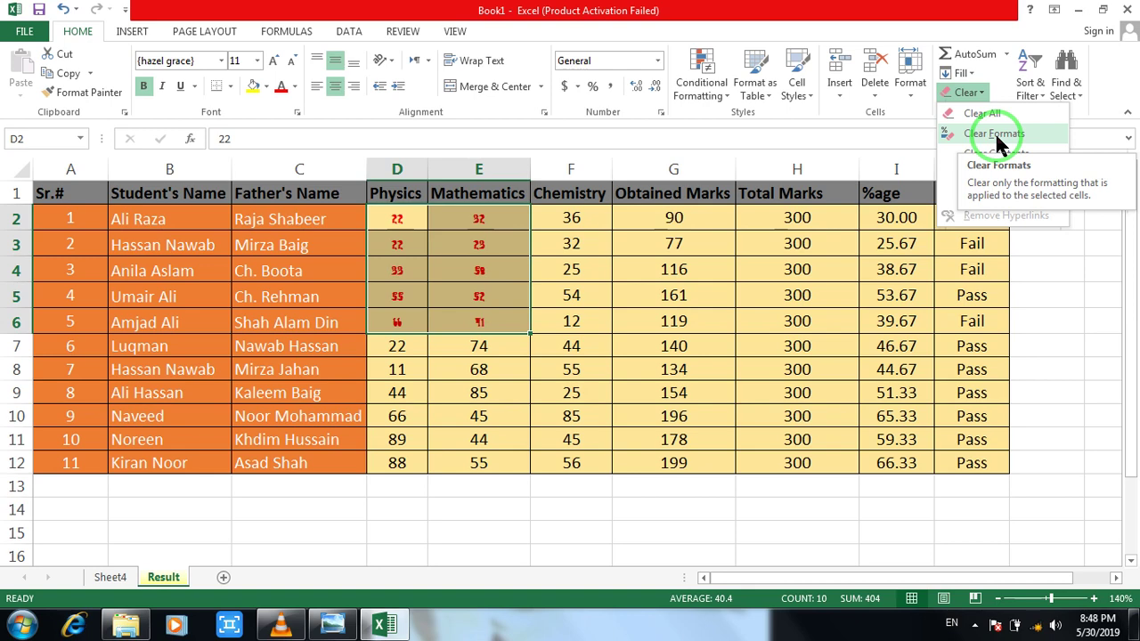
Step: Clear all formats from the marks in D2:E6, then select the total marks H4:H7
{"action": "left_click", "coordinate": [997, 143]}
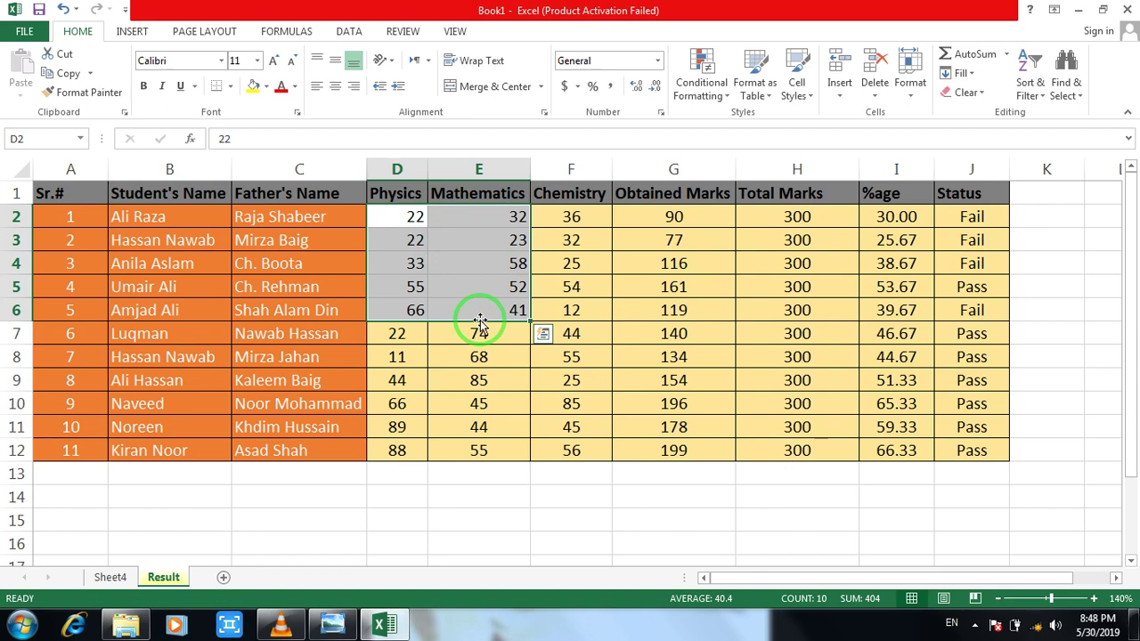
{"action": "left_click", "coordinate": [682, 239]}
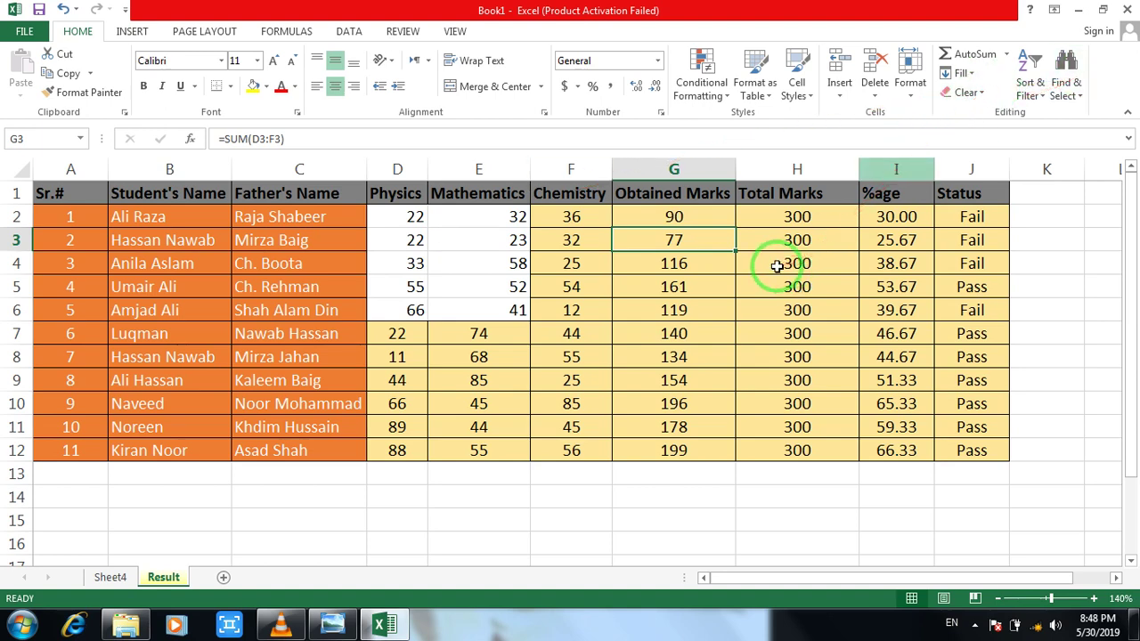
{"action": "left_click_drag", "start_coordinate": [776, 265], "coordinate": [775, 332]}
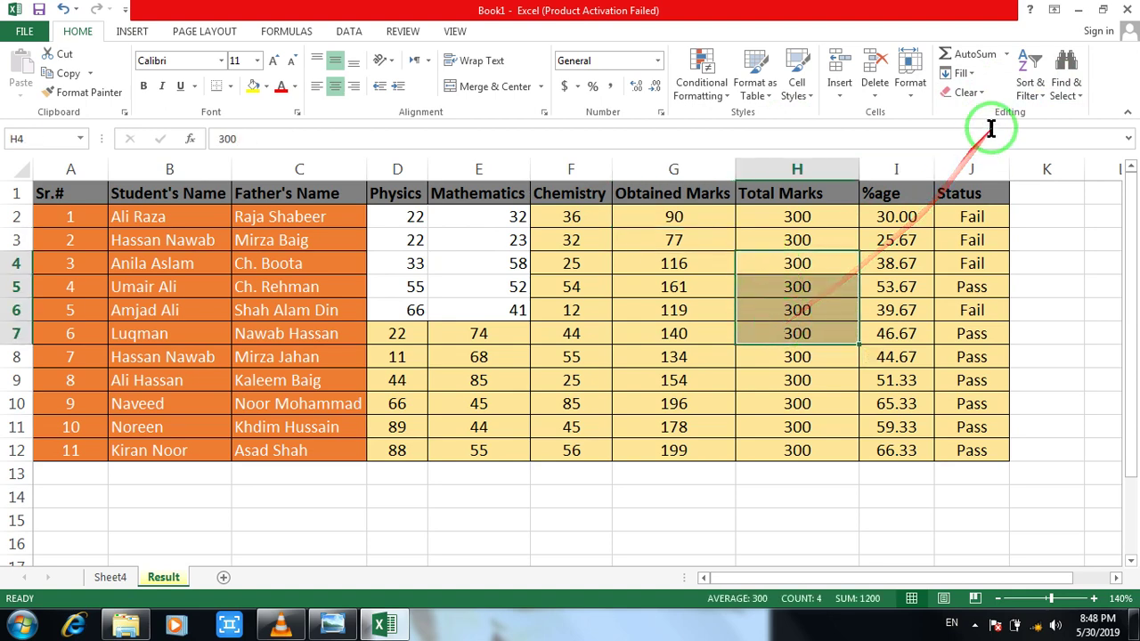
{"action": "left_click", "coordinate": [982, 92]}
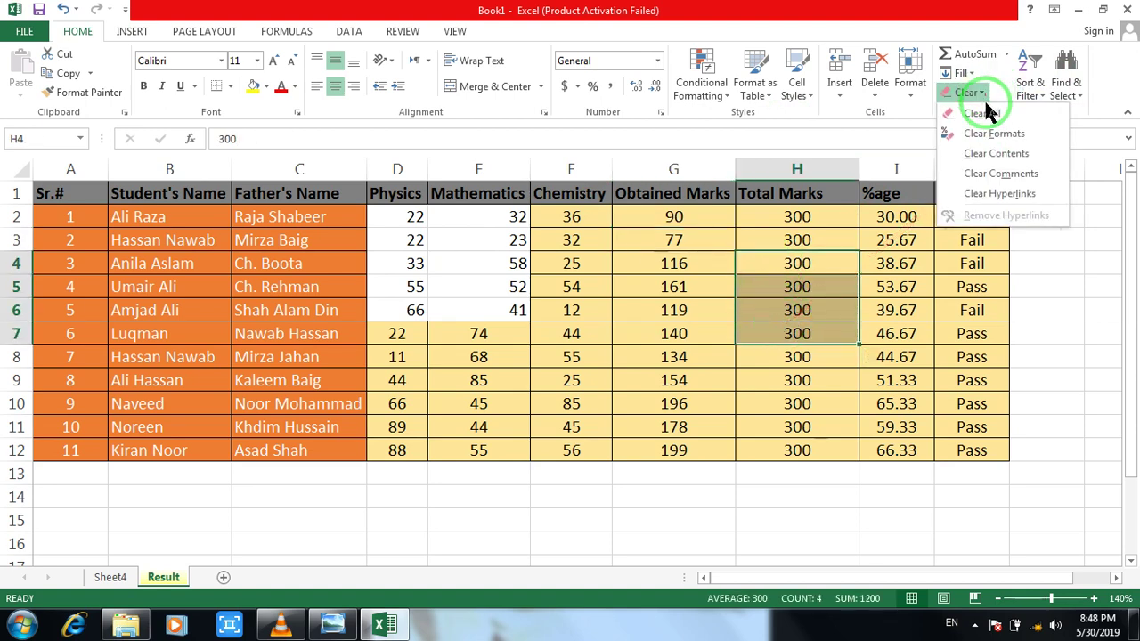
{"action": "left_click", "coordinate": [1024, 157]}
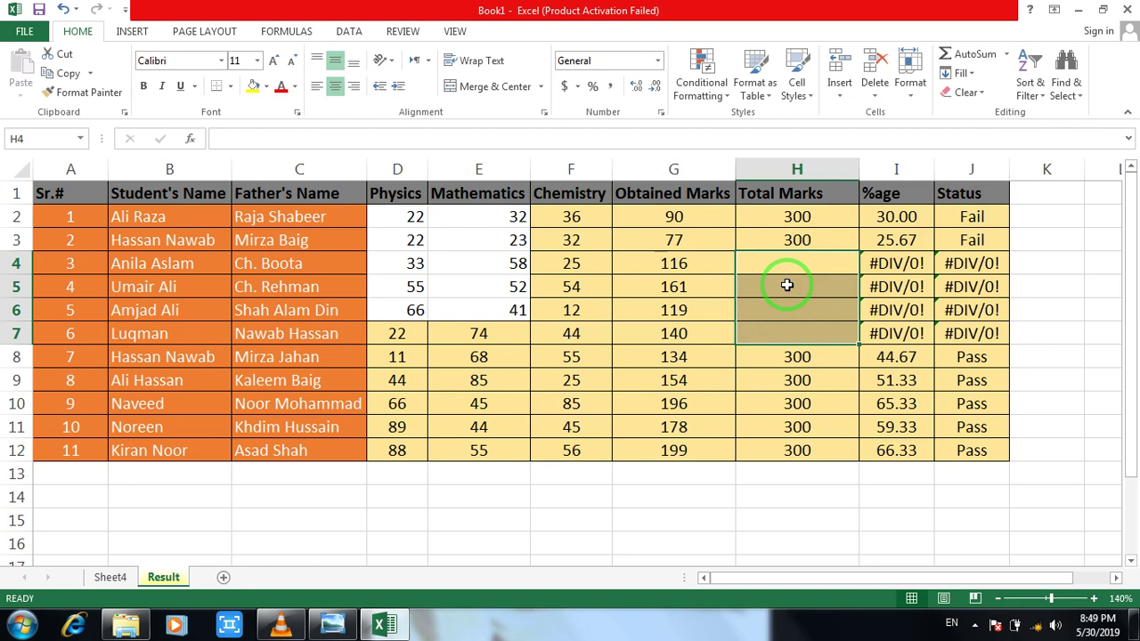
{"action": "key", "text": "ctrl+v"}
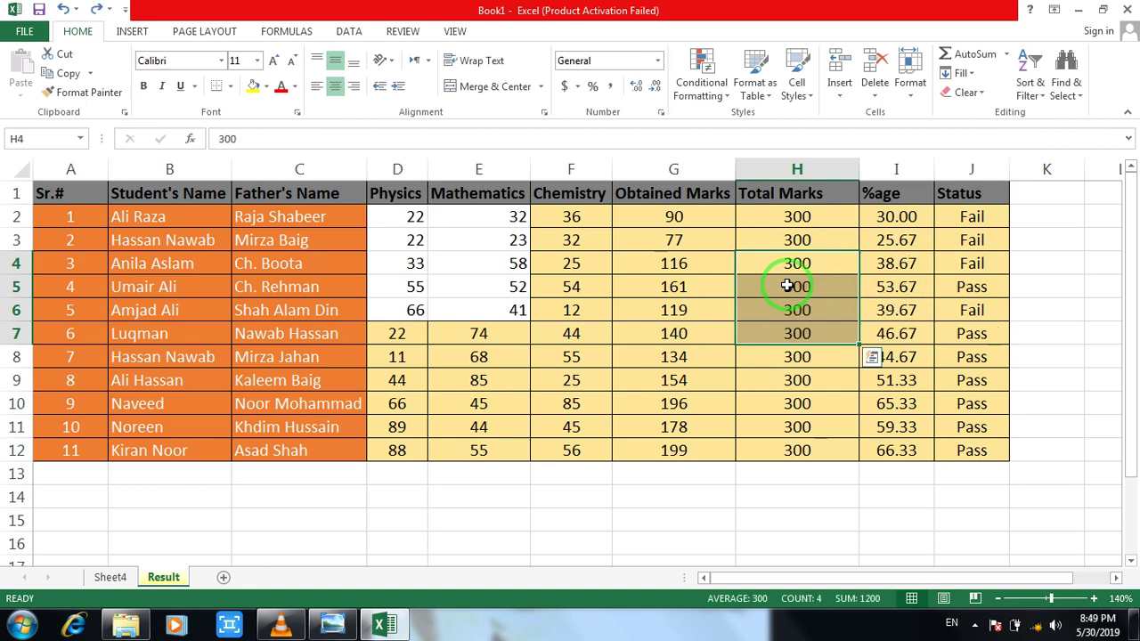
{"action": "left_click", "coordinate": [494, 216]}
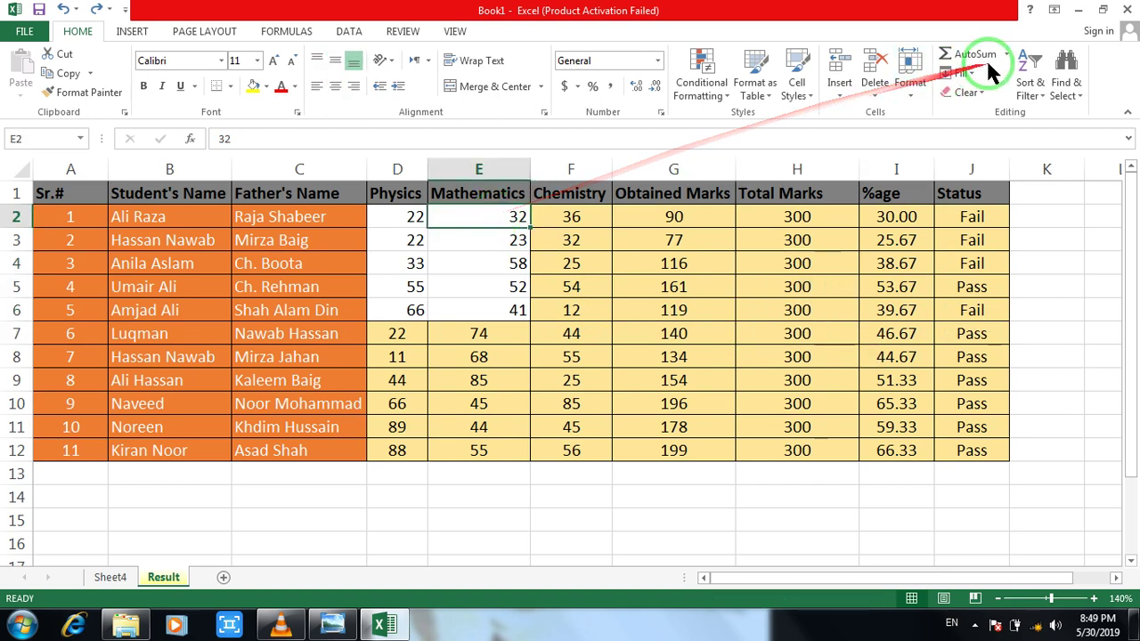
Step: Look over the Clear options and the Insert and Page Layout ribbons, then return to Home
{"action": "left_click", "coordinate": [983, 93]}
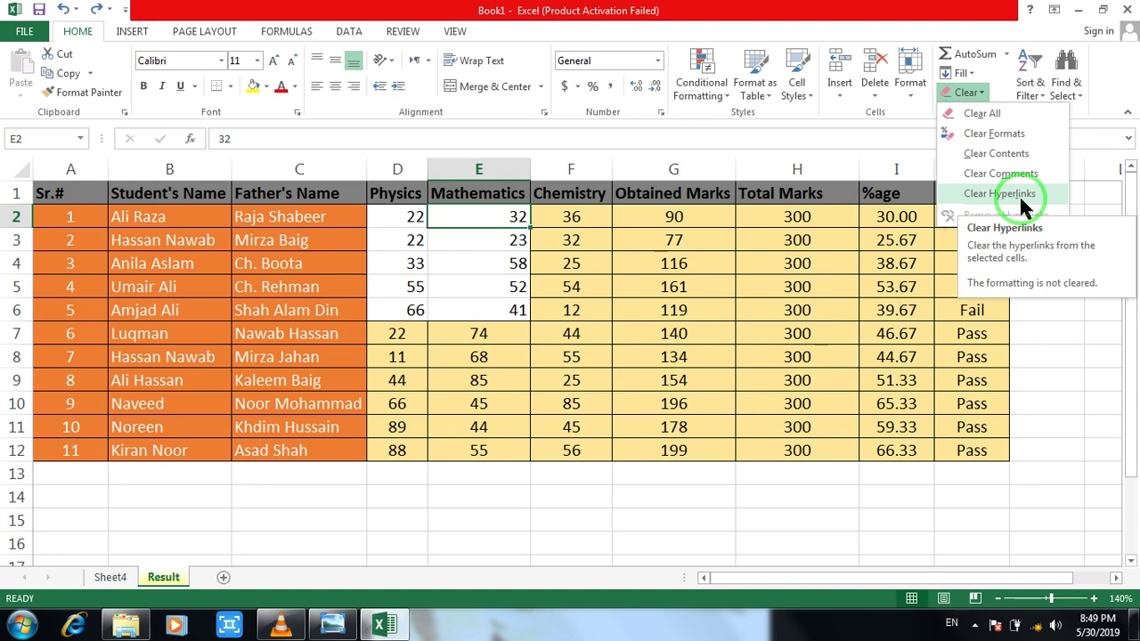
{"action": "left_click", "coordinate": [738, 14]}
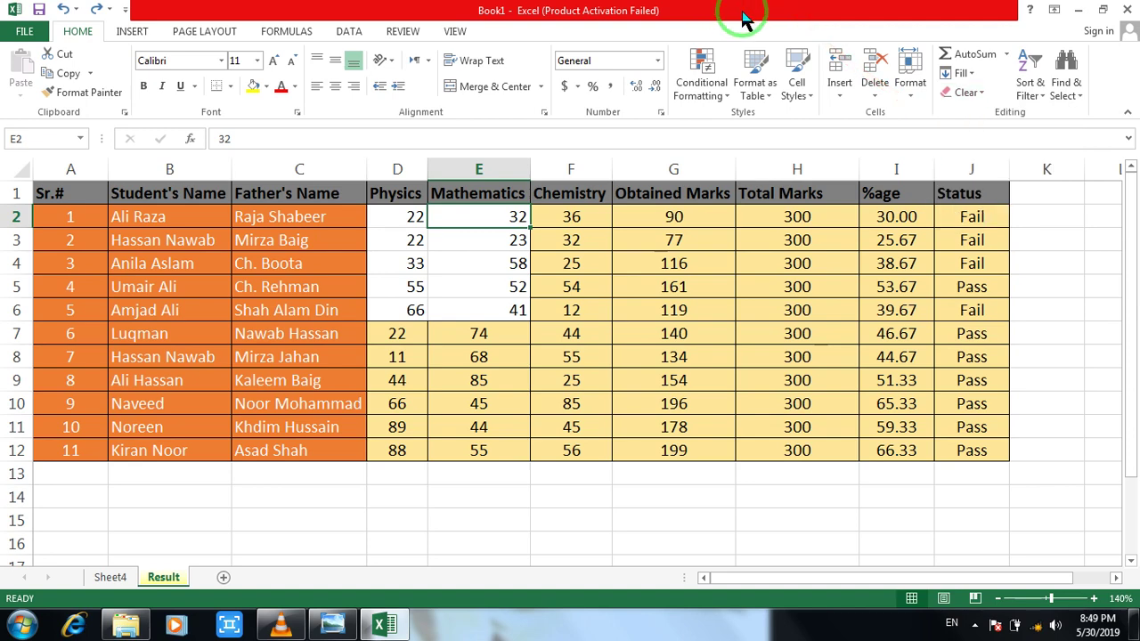
{"action": "left_click", "coordinate": [127, 34]}
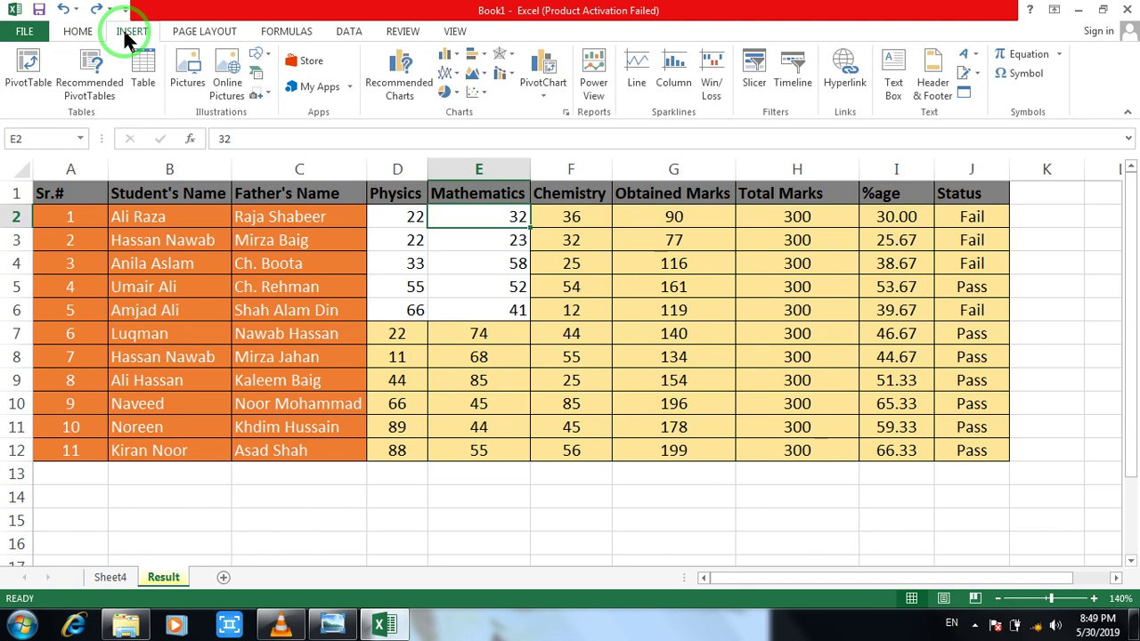
{"action": "left_click", "coordinate": [185, 37]}
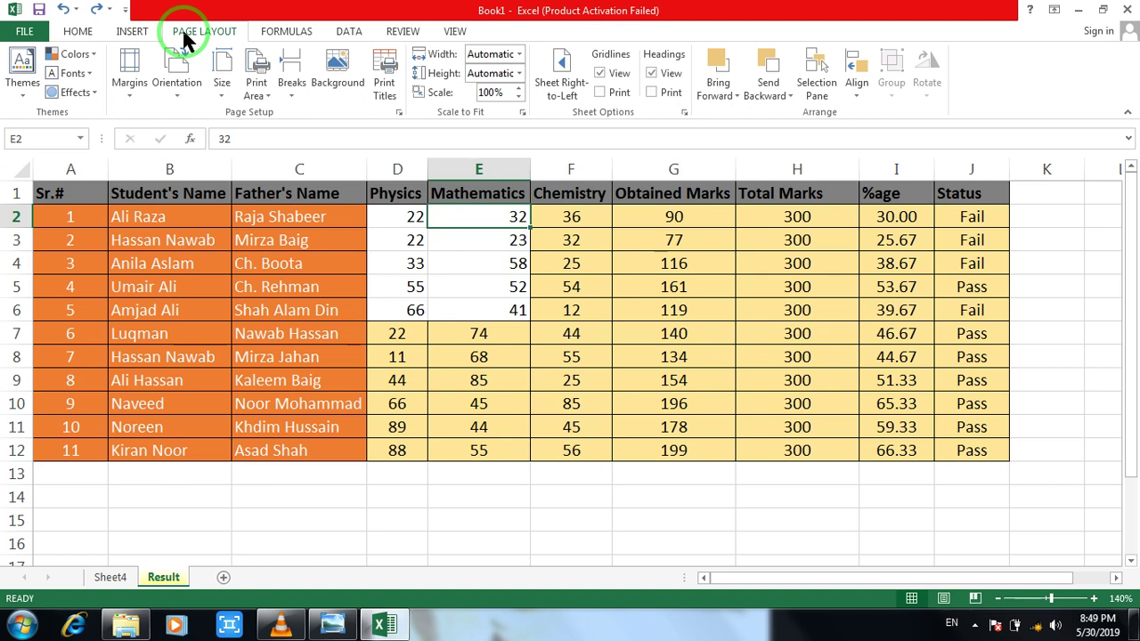
{"action": "left_click", "coordinate": [77, 36]}
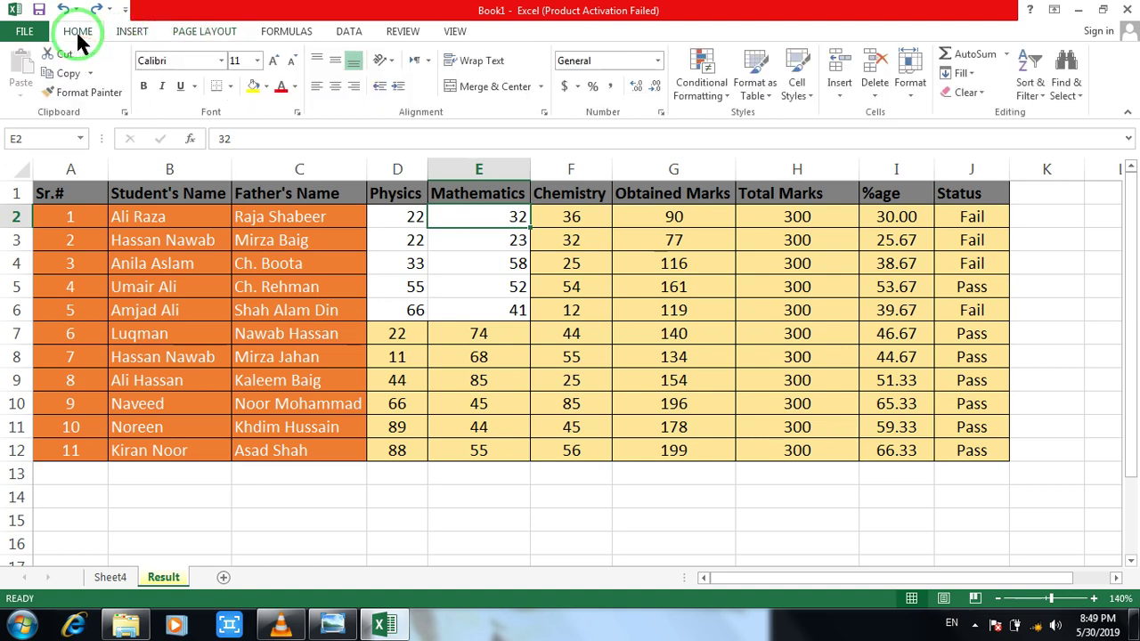
Step: Glance at the Clear and AutoSum lists, then bring up the Find & Select menu
{"action": "left_click", "coordinate": [982, 93]}
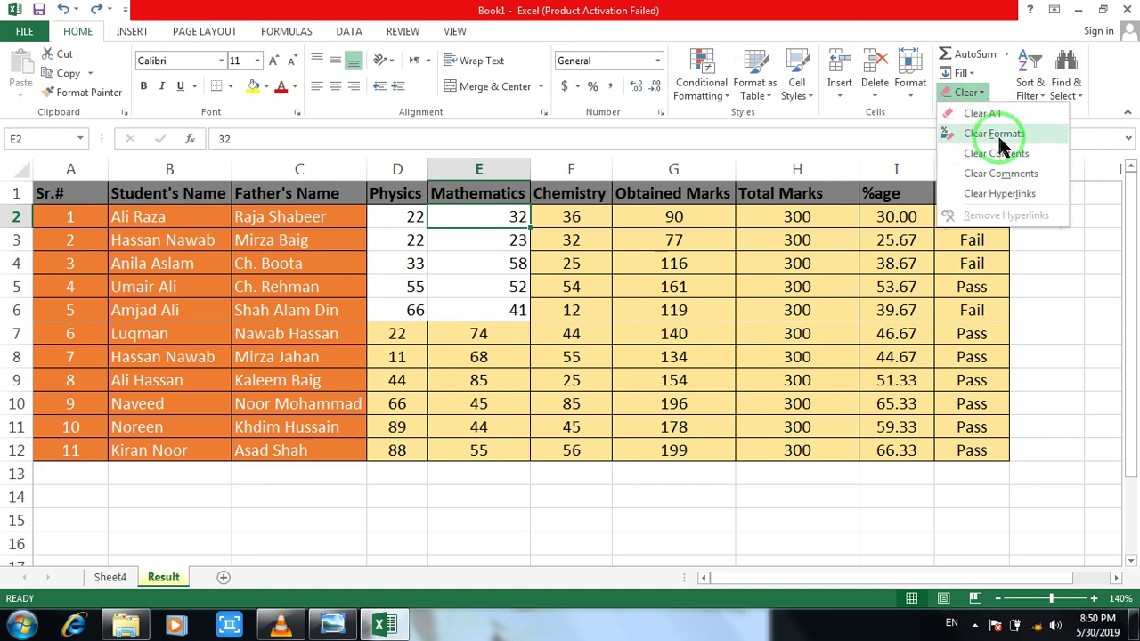
{"action": "left_click", "coordinate": [1004, 53]}
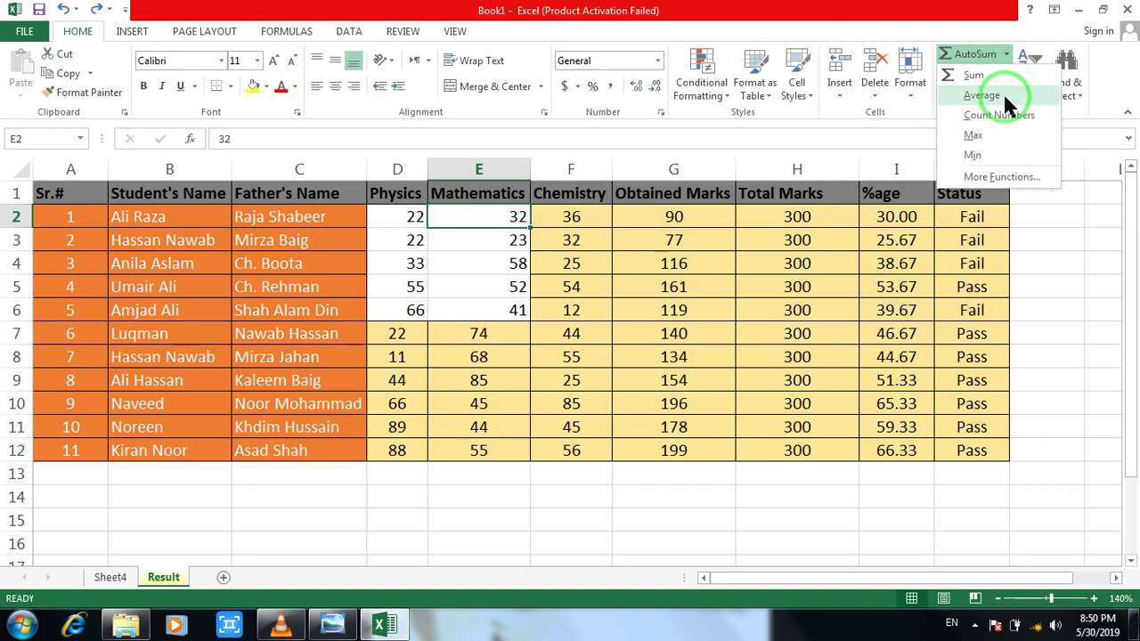
{"action": "left_click", "coordinate": [1009, 53]}
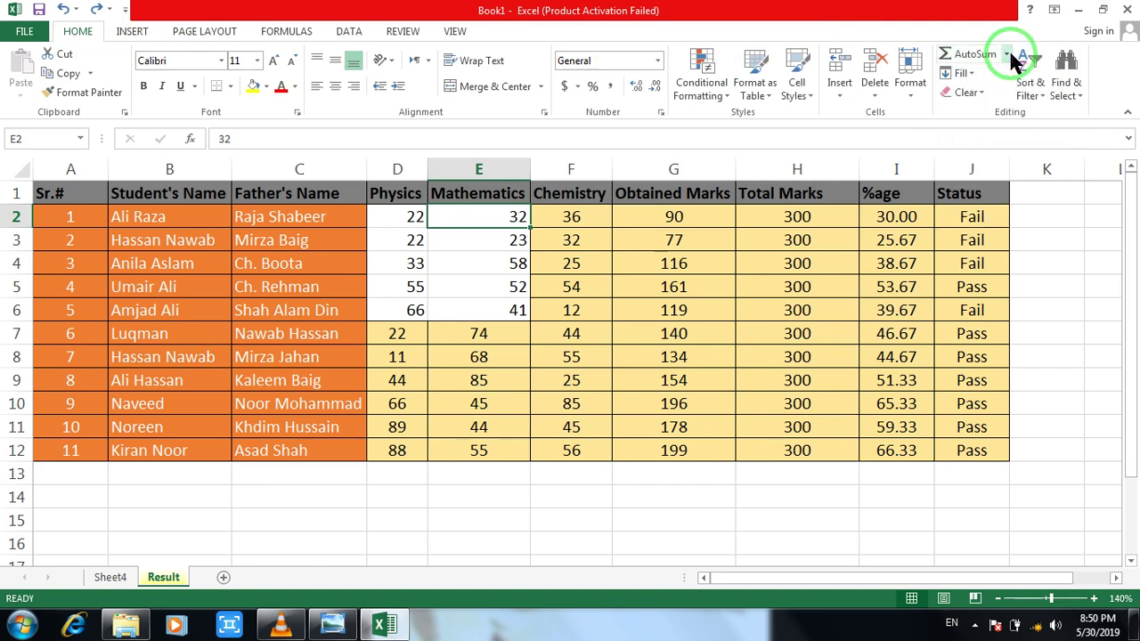
{"action": "left_click", "coordinate": [1078, 87]}
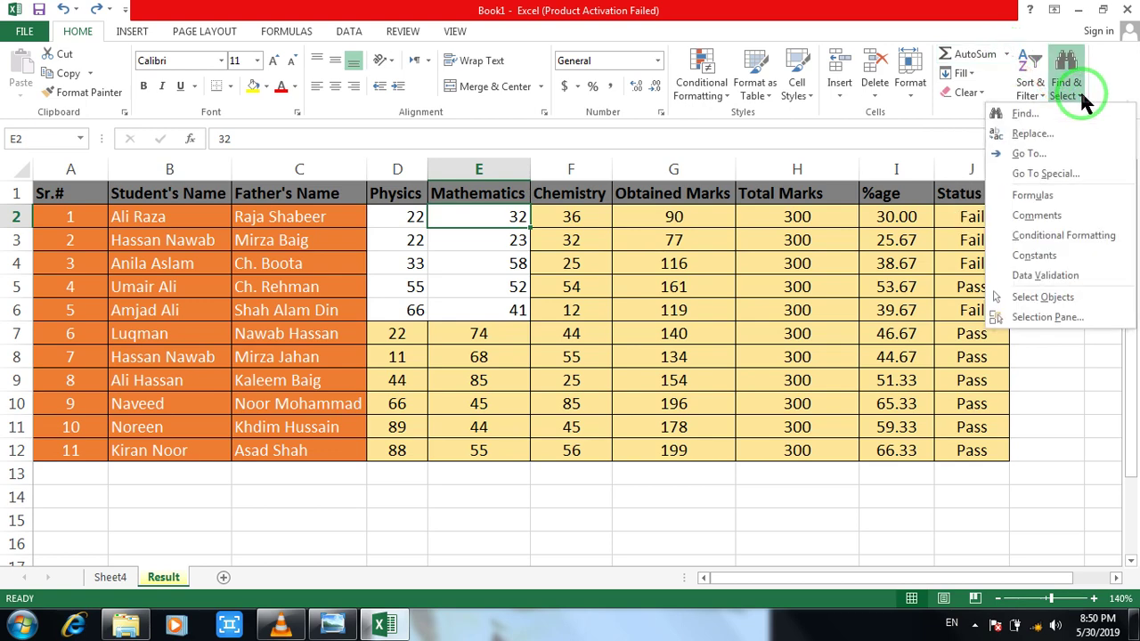
Step: Search for the third student's name with Find Next, landing on B4, then close the dialog
{"action": "left_click", "coordinate": [1039, 120]}
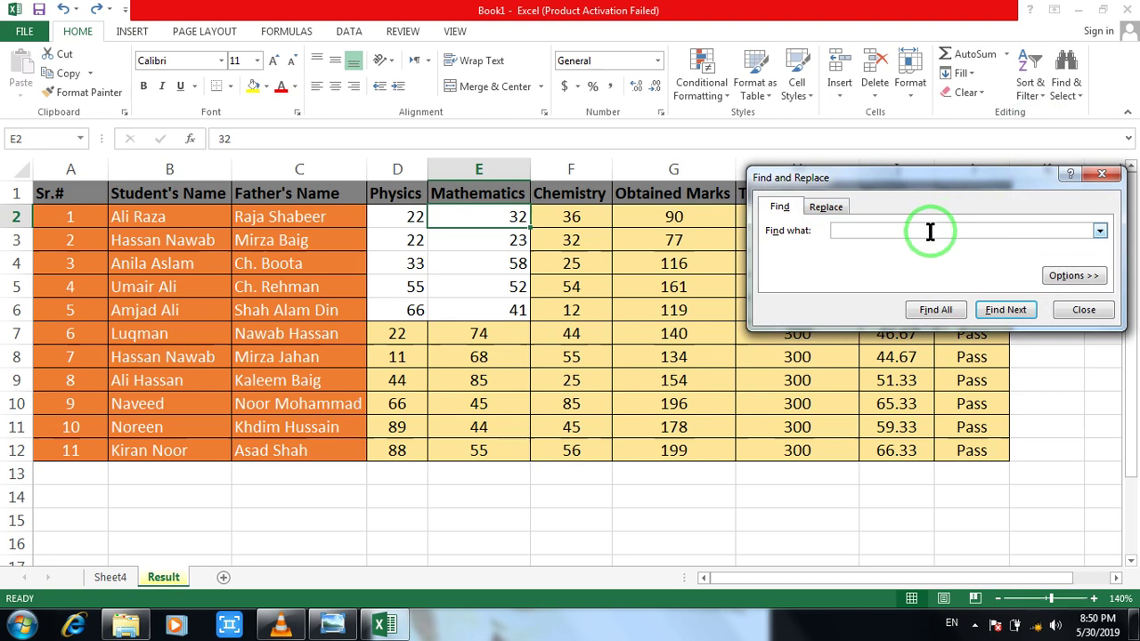
{"action": "type", "text": "d"}
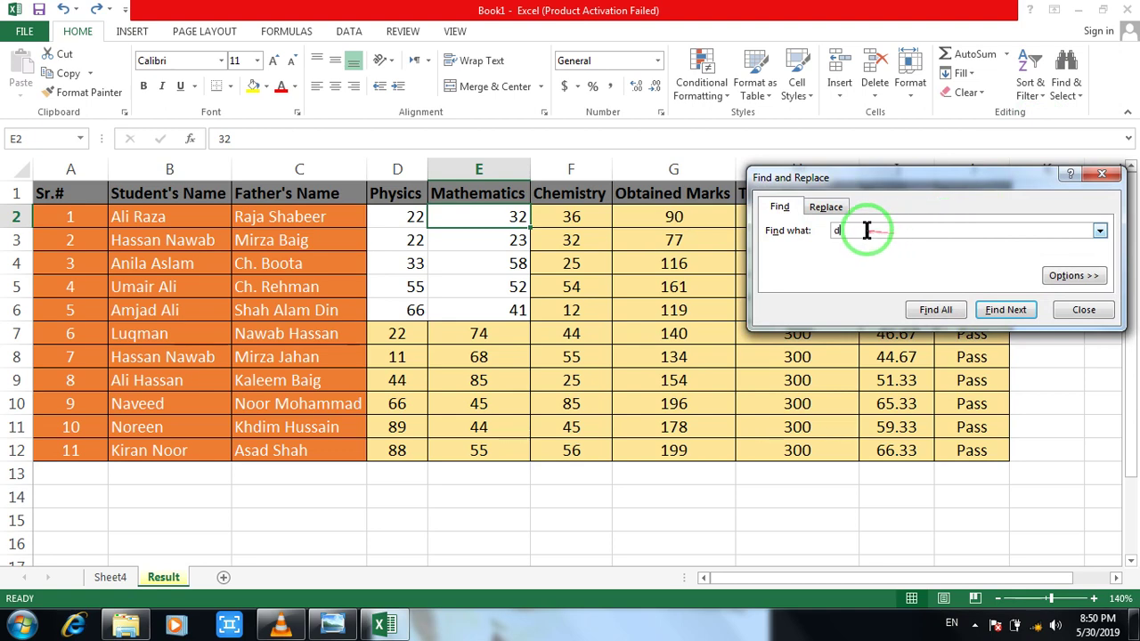
{"action": "key", "text": "BackSpace"}
{"action": "type", "text": "anila as"}
{"action": "type", "text": "lam"}
{"action": "left_click", "coordinate": [1005, 310]}
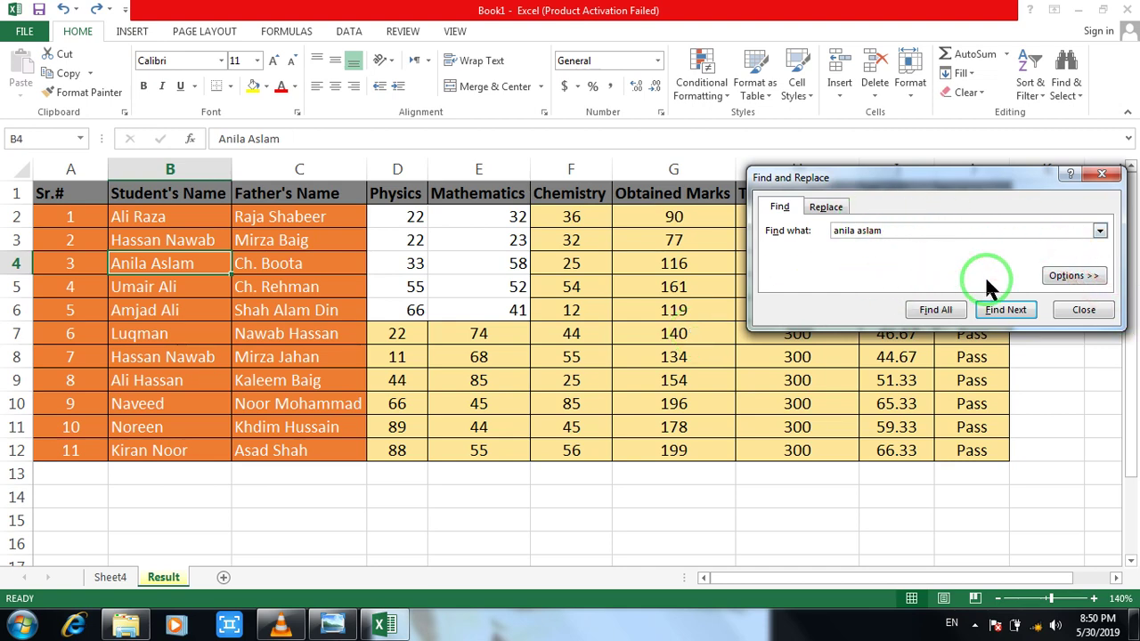
{"action": "left_click", "coordinate": [1077, 311]}
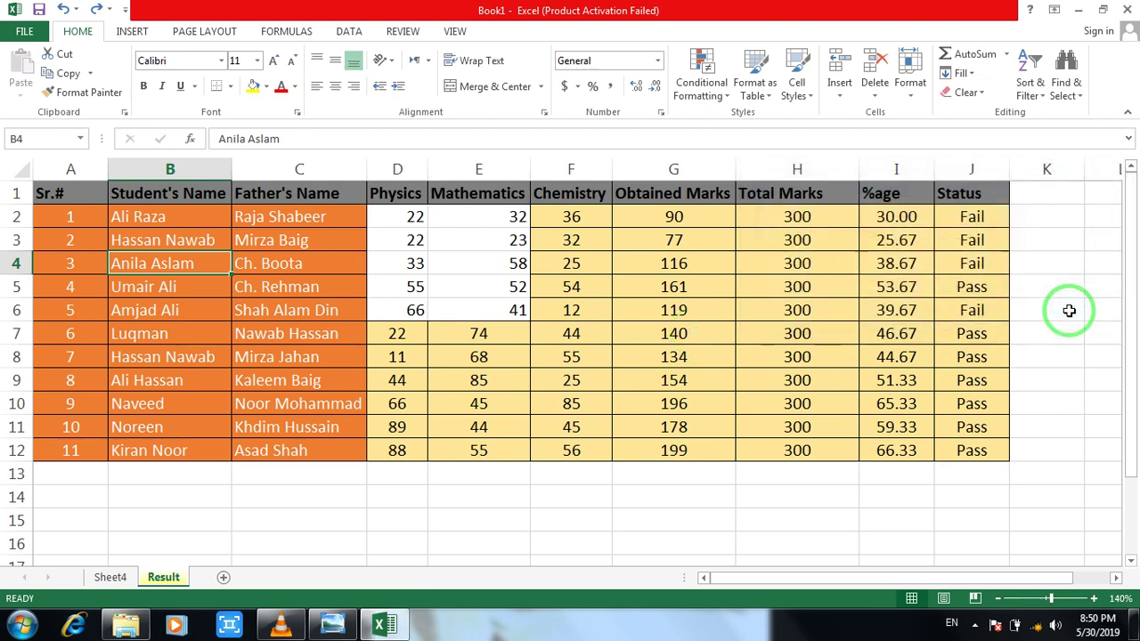
Step: Check the fourth student's name in B5, then select the empty cell K5
{"action": "left_click", "coordinate": [1077, 96]}
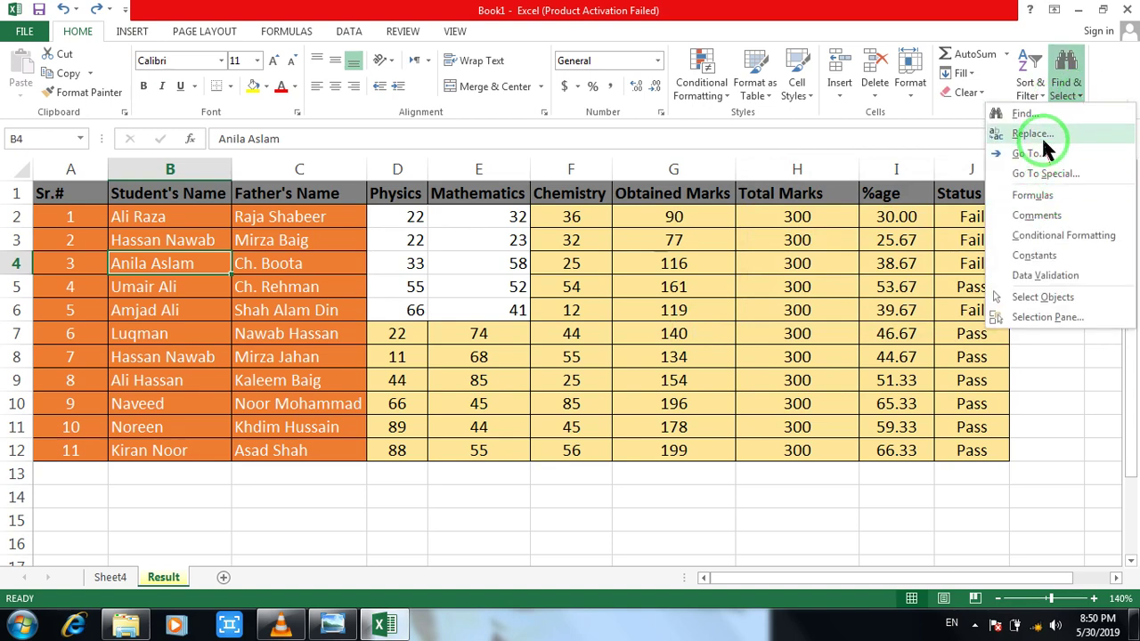
{"action": "left_click", "coordinate": [1073, 98]}
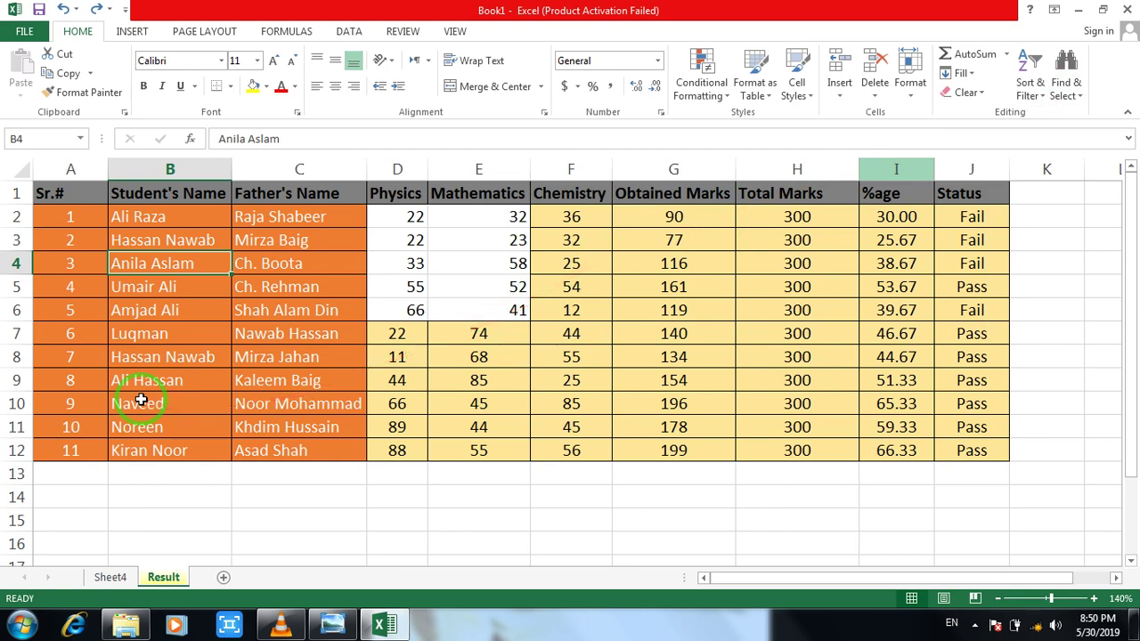
{"action": "left_click", "coordinate": [178, 286]}
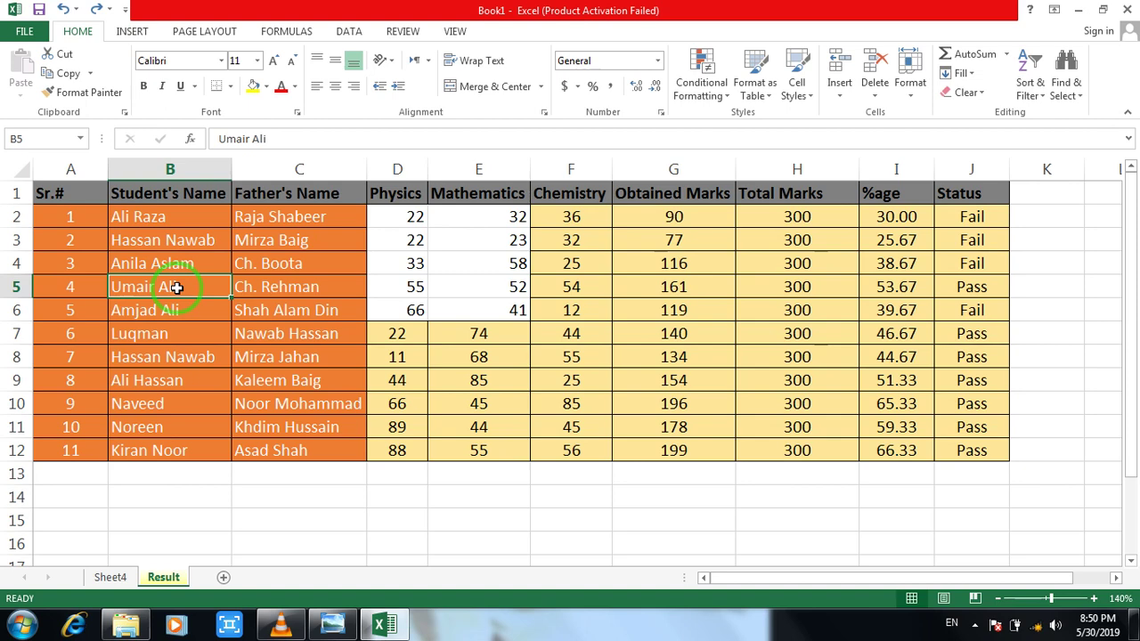
{"action": "left_click", "coordinate": [1035, 280]}
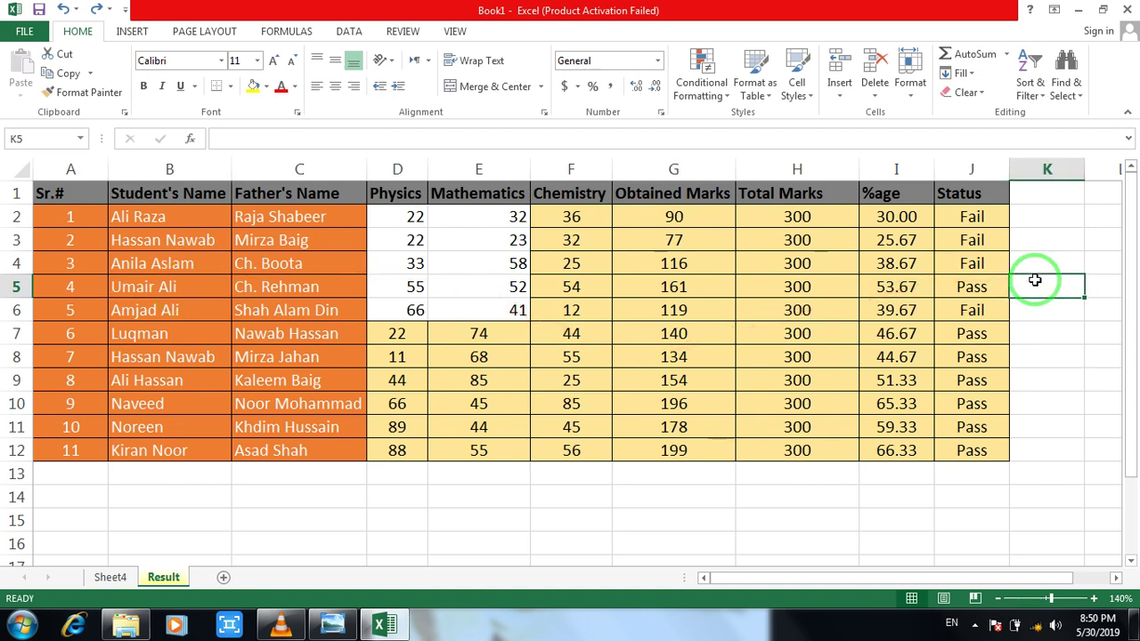
Step: Use Replace All to swap the fourth student's name for its lowercase spelling, one replacement made
{"action": "left_click", "coordinate": [1066, 80]}
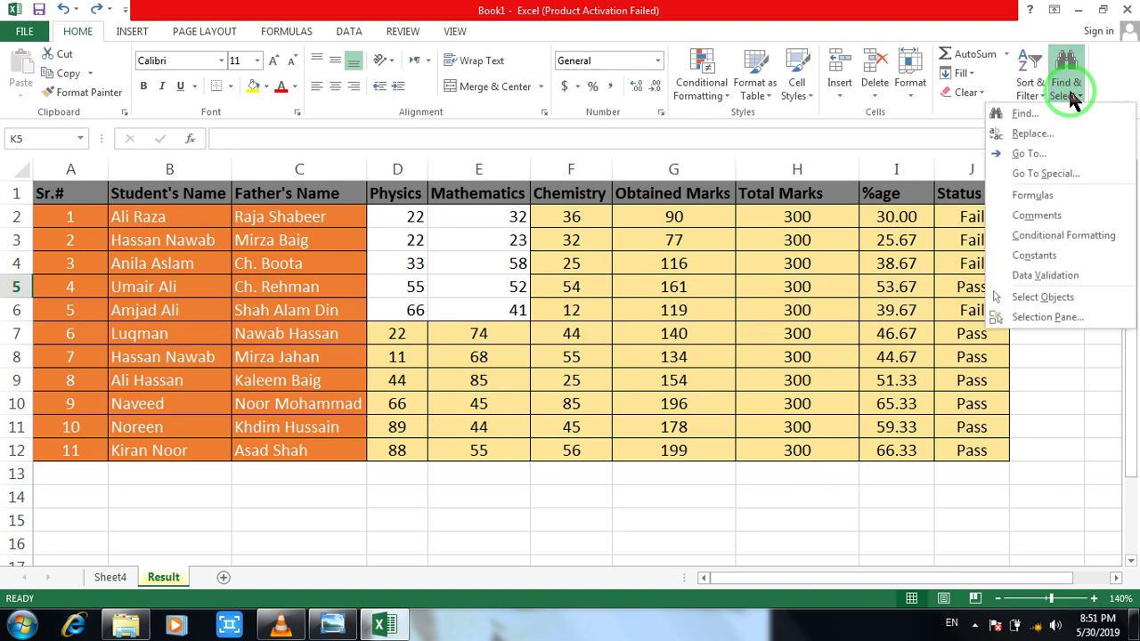
{"action": "left_click", "coordinate": [1033, 135]}
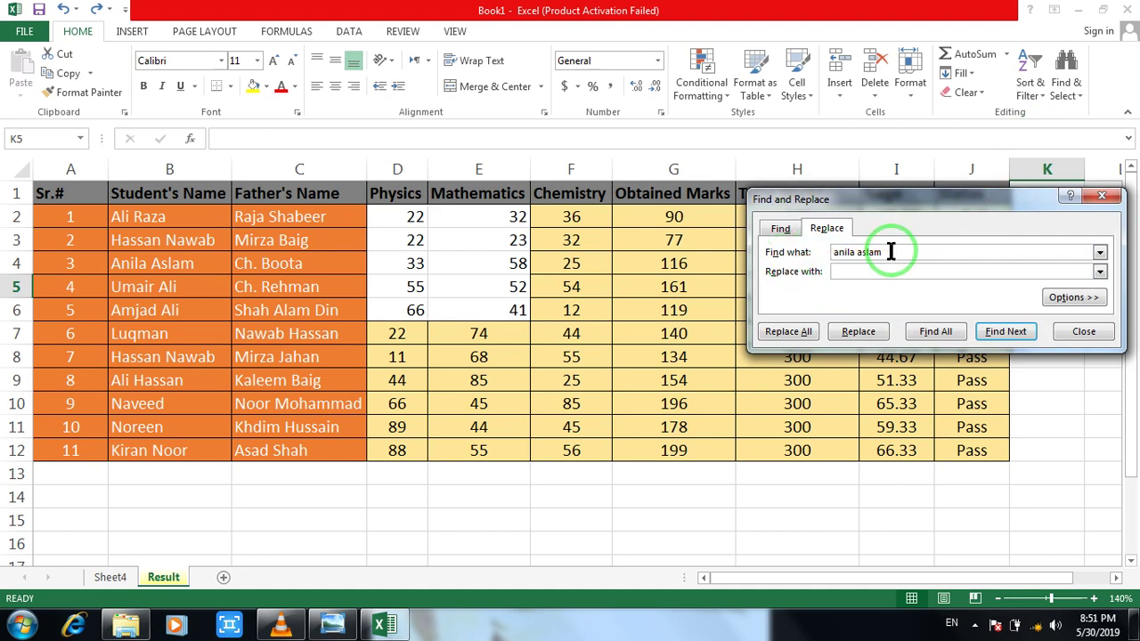
{"action": "key", "text": "BackSpace"}
{"action": "key", "text": "BackSpace"}
{"action": "key", "text": "BackSpace"}
{"action": "key", "text": "BackSpace"}
{"action": "type", "text": "umair"}
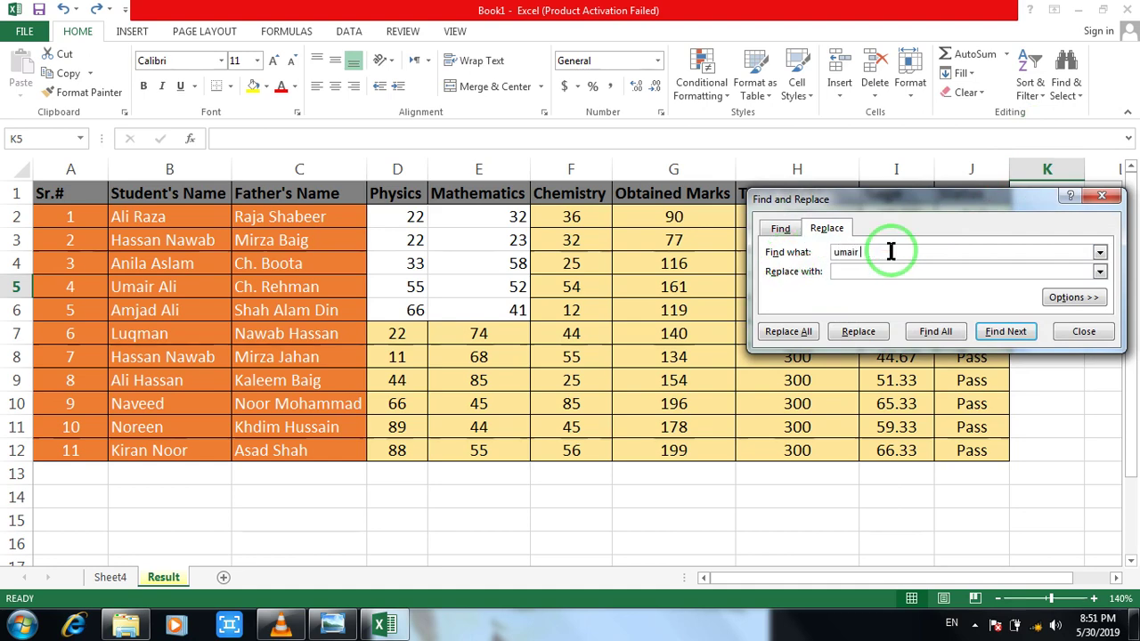
{"action": "type", "text": " ali"}
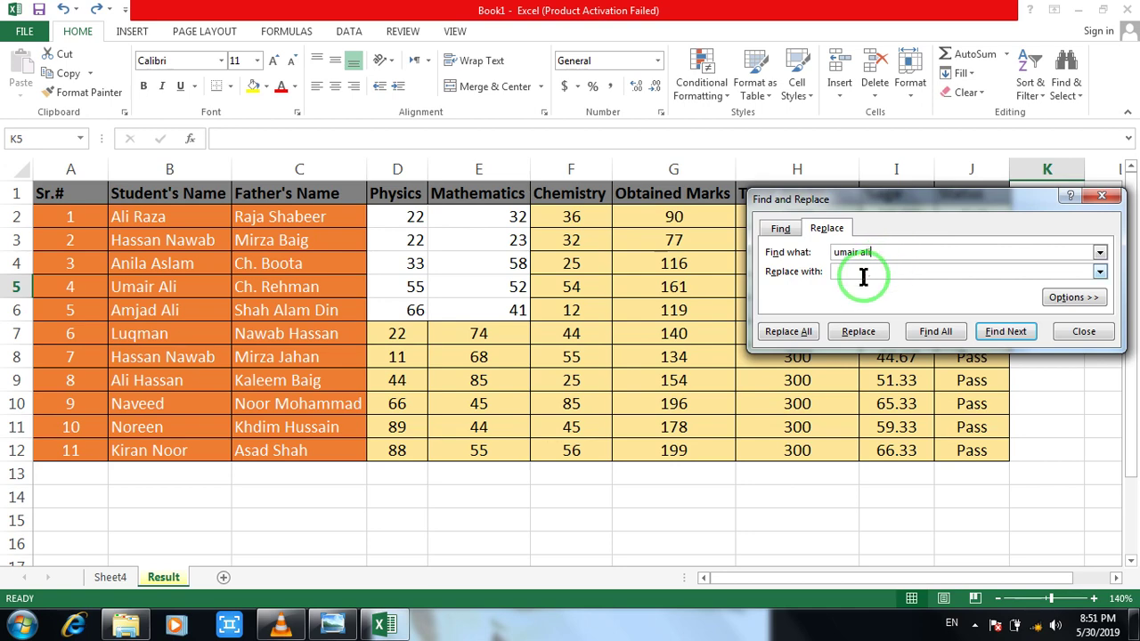
{"action": "type", "text": "u"}
{"action": "type", "text": "mar ali"}
{"action": "left_click", "coordinate": [939, 333]}
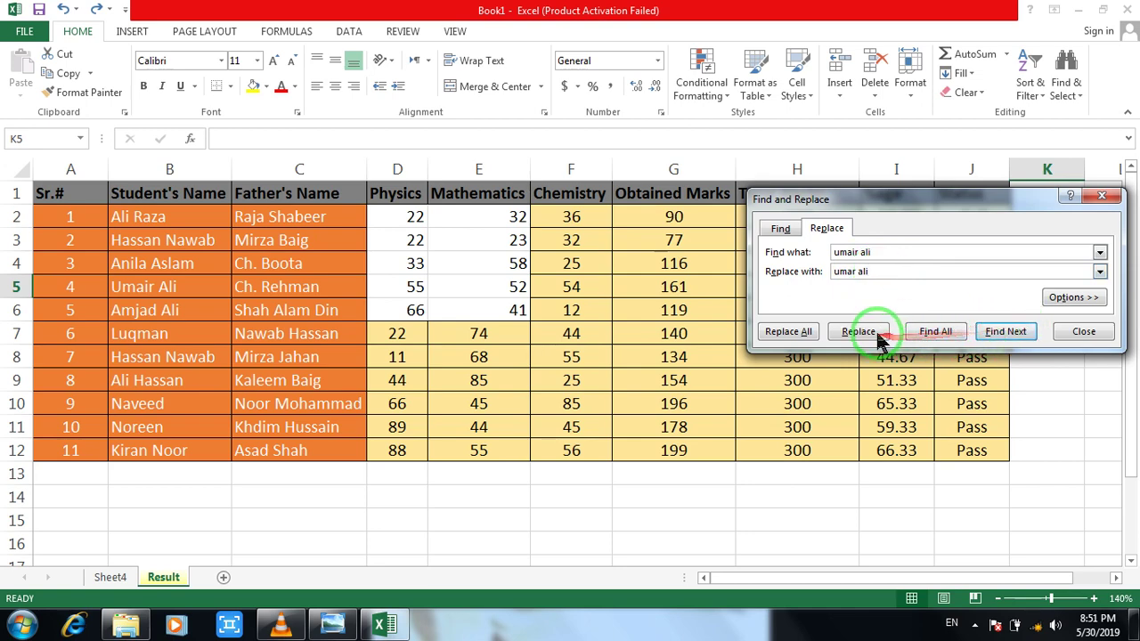
{"action": "left_click", "coordinate": [781, 338]}
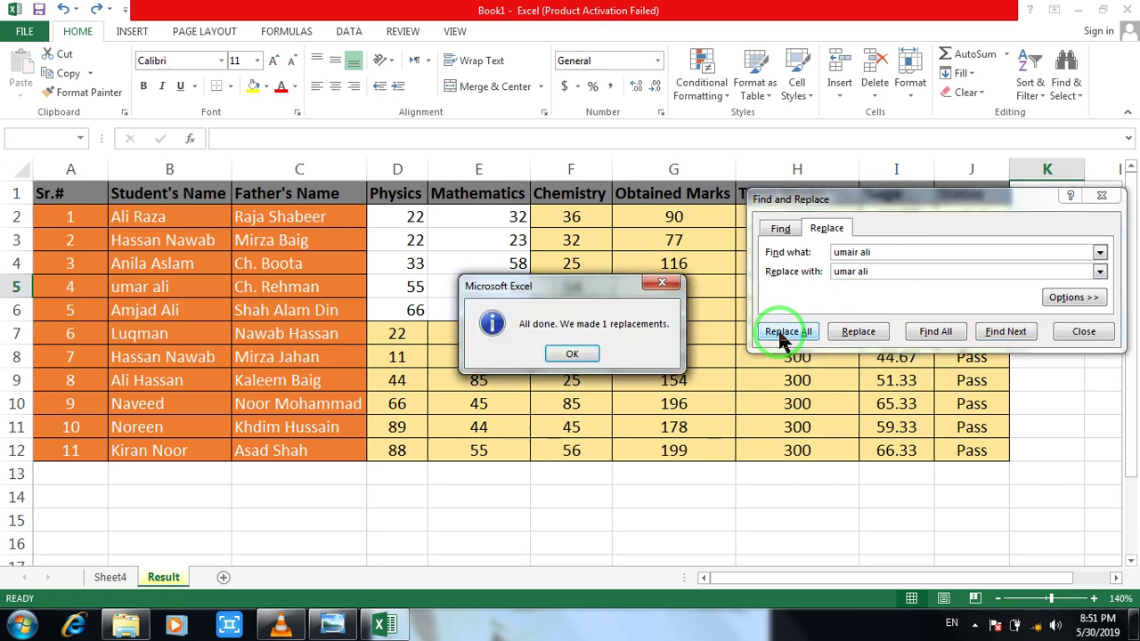
{"action": "left_click", "coordinate": [588, 354]}
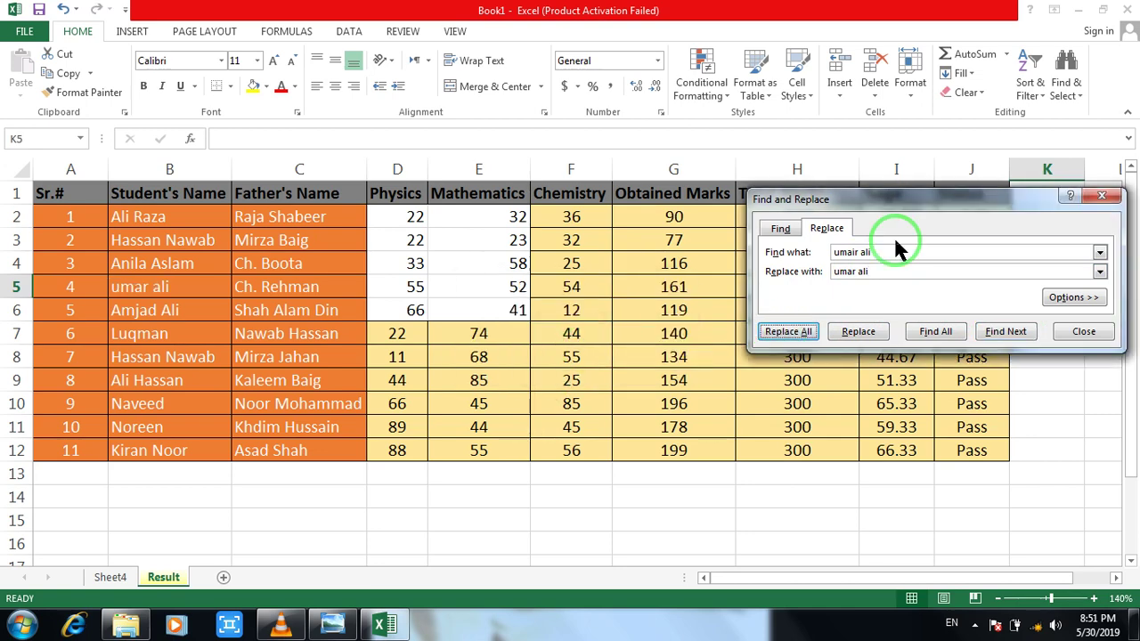
{"action": "left_click", "coordinate": [1104, 196]}
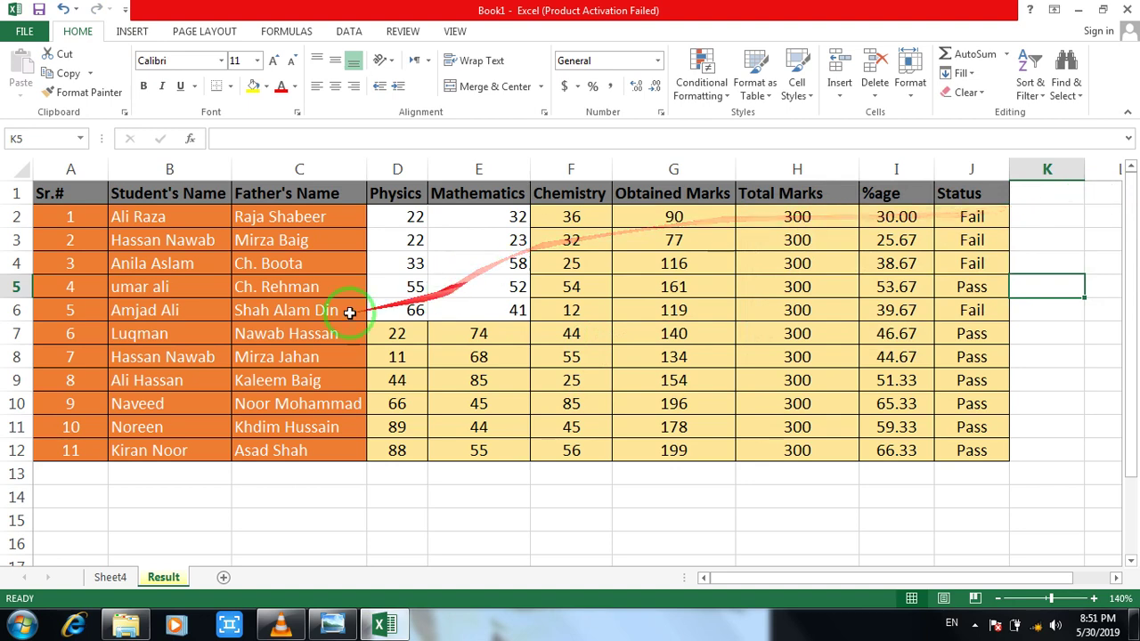
Step: Verify the renamed entry in B5, glance at Find & Select and Sort & Filter, then switch to VLC
{"action": "left_click", "coordinate": [150, 294]}
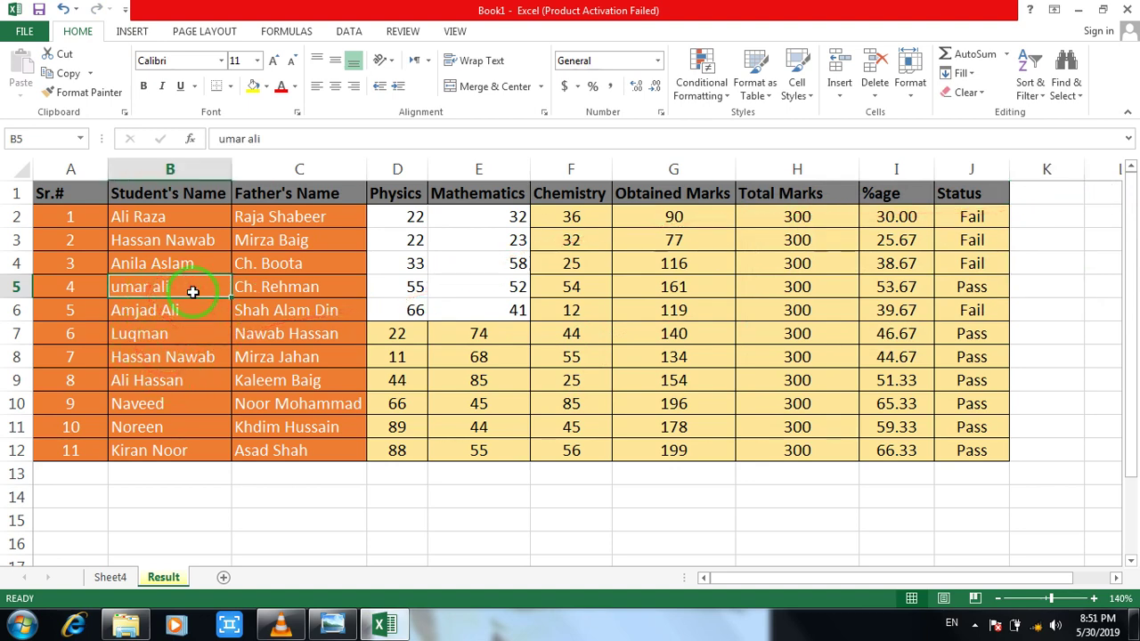
{"action": "left_click", "coordinate": [1067, 89]}
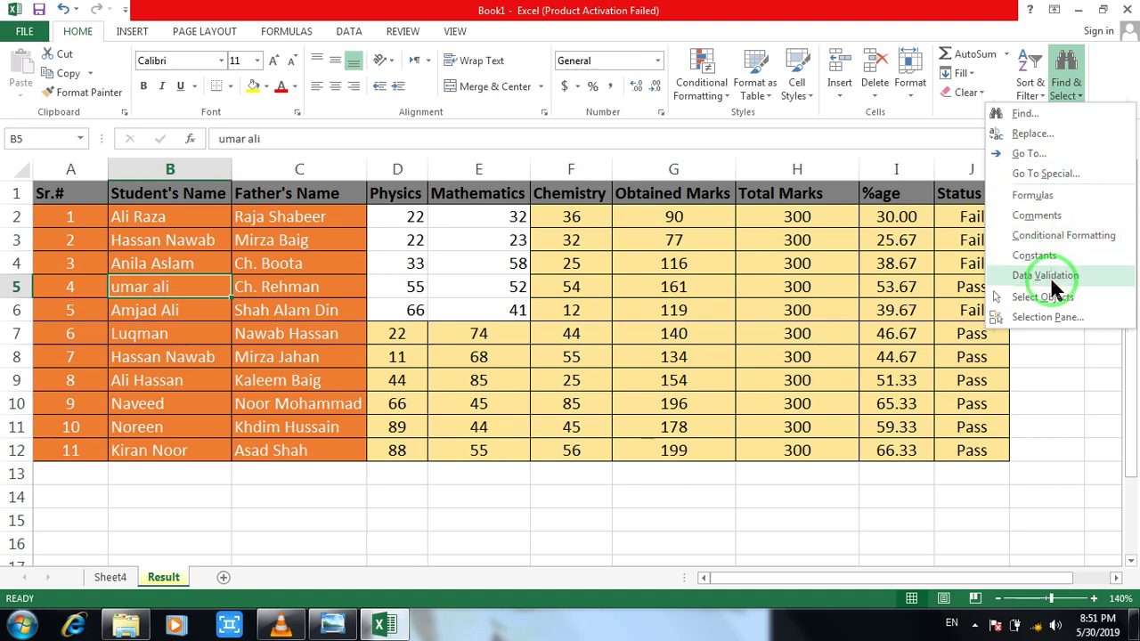
{"action": "left_click", "coordinate": [886, 9]}
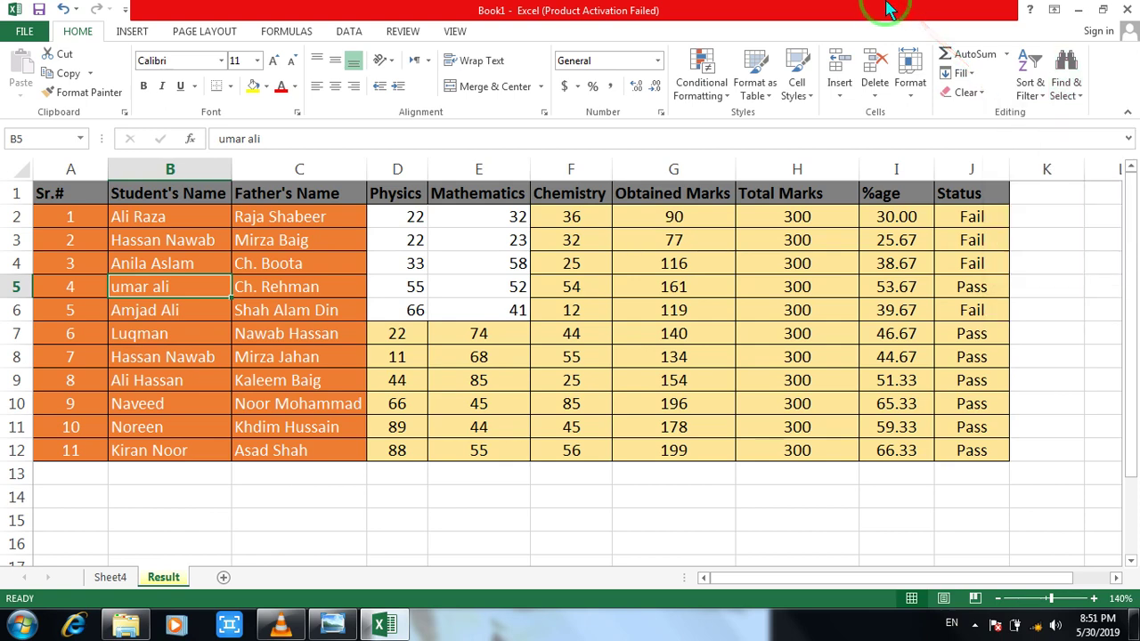
{"action": "left_click", "coordinate": [1040, 96]}
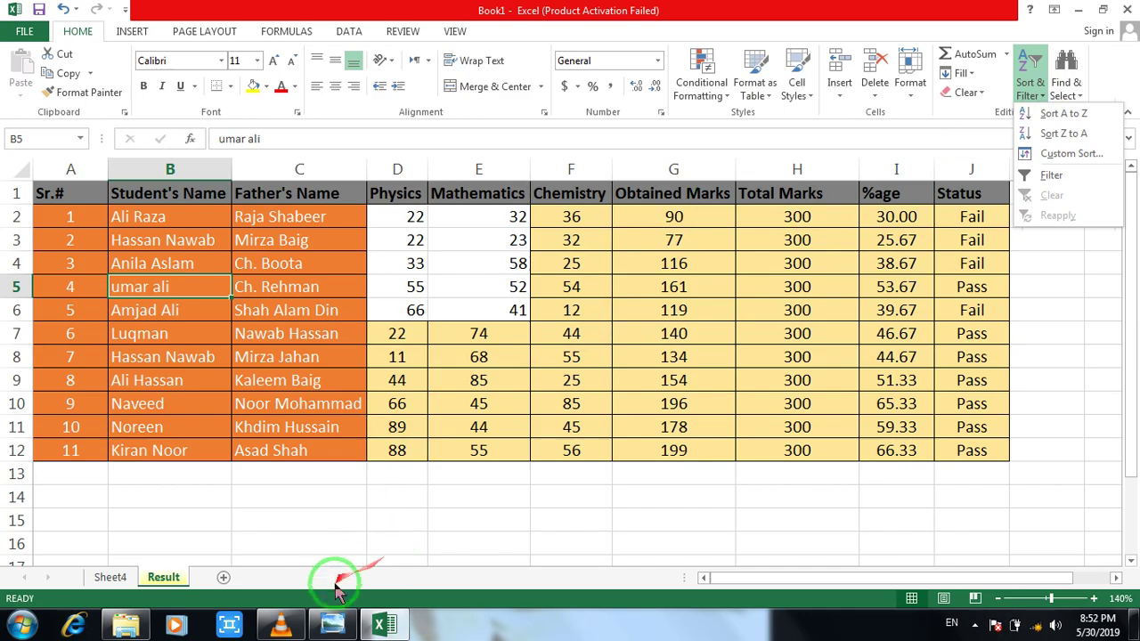
{"action": "left_click", "coordinate": [303, 614]}
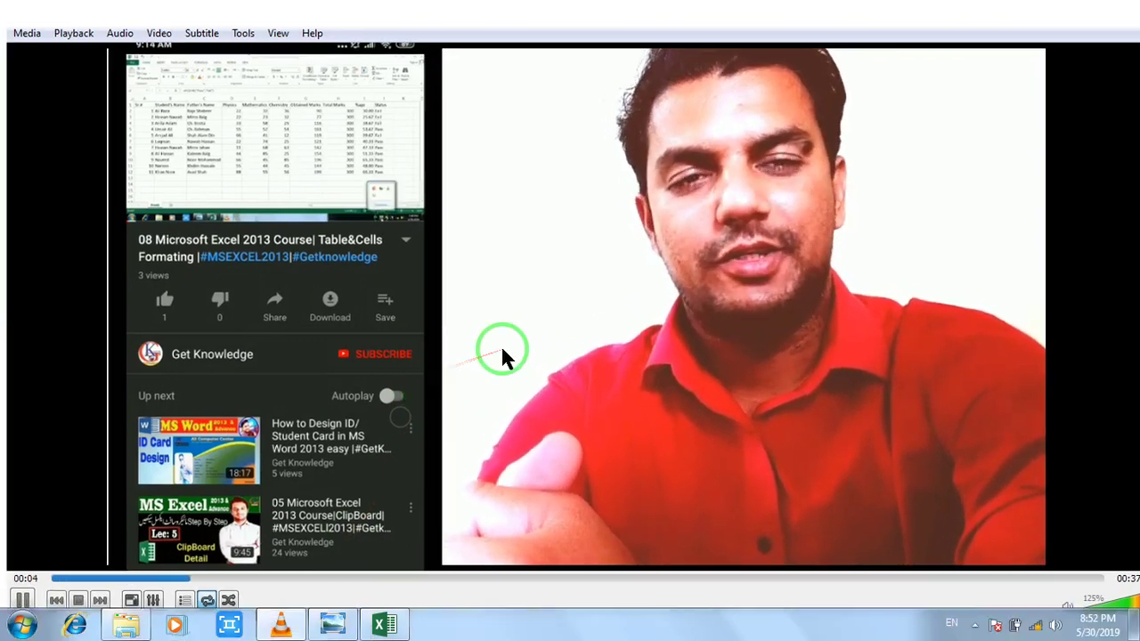
Step: Switch the 'every vid end.mp4' outro to full-screen playback in VLC
{"action": "double_click", "coordinate": [502, 349]}
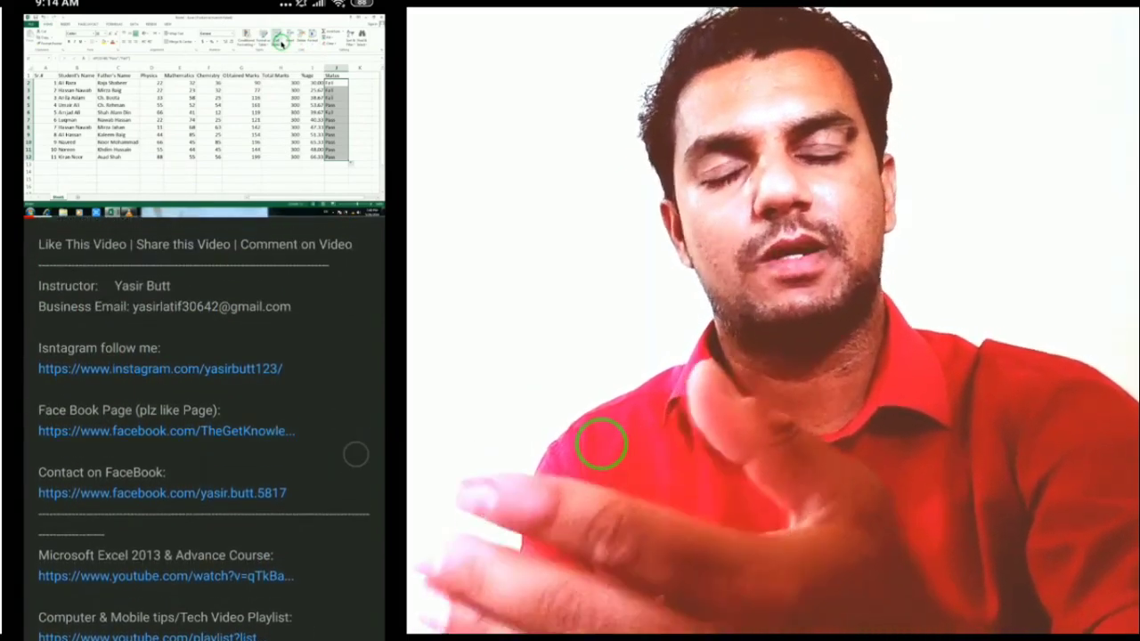
{"action": "mouse_move", "coordinate": [600, 549]}
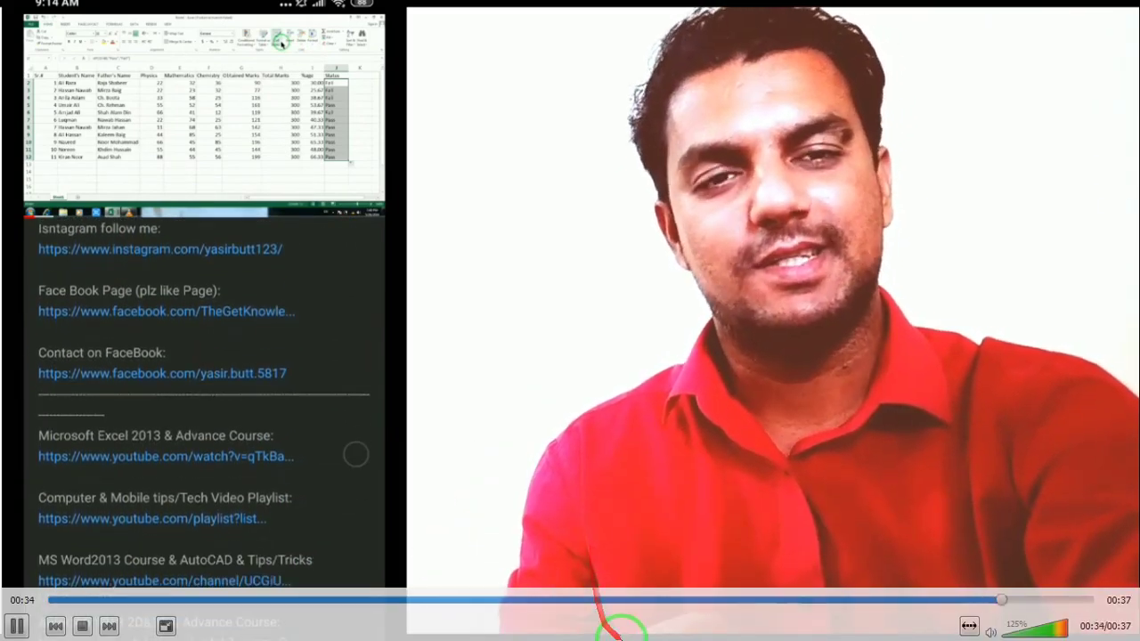